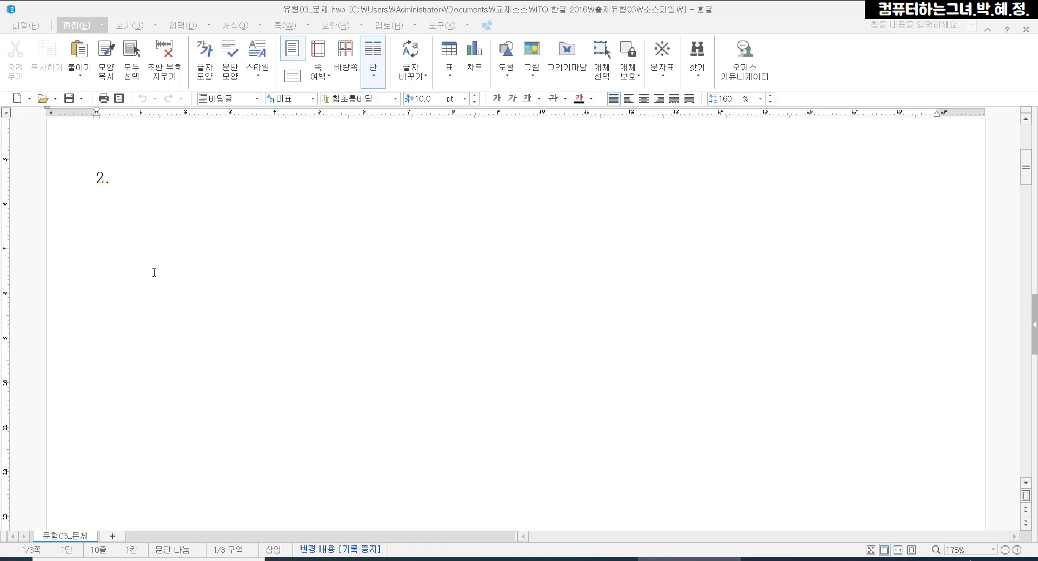
Insert a table with 5 rows and 6 columns, treated as a character, on the line below "2."
left_click(98, 197)
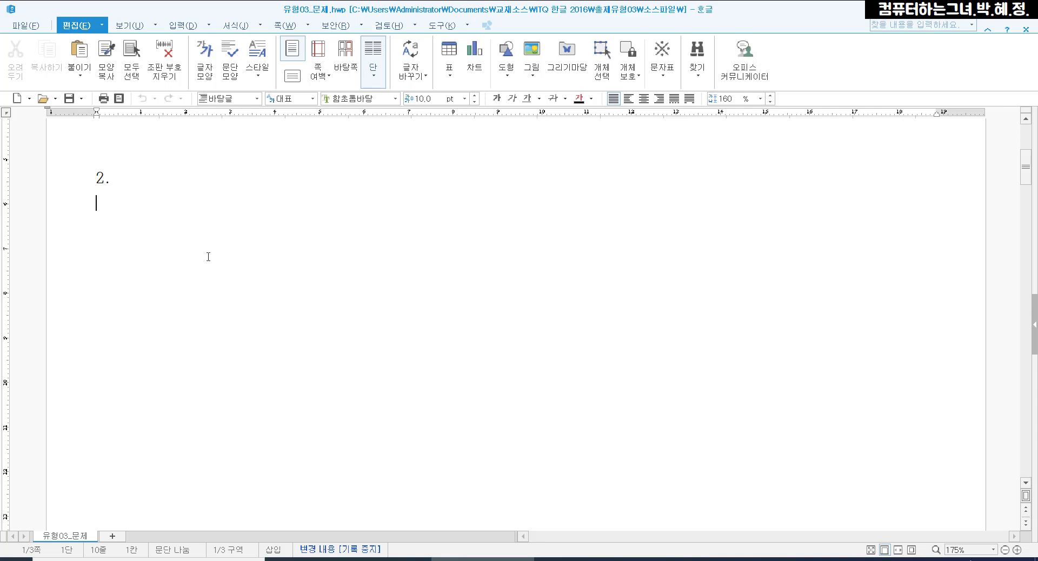
left_click(181, 25)
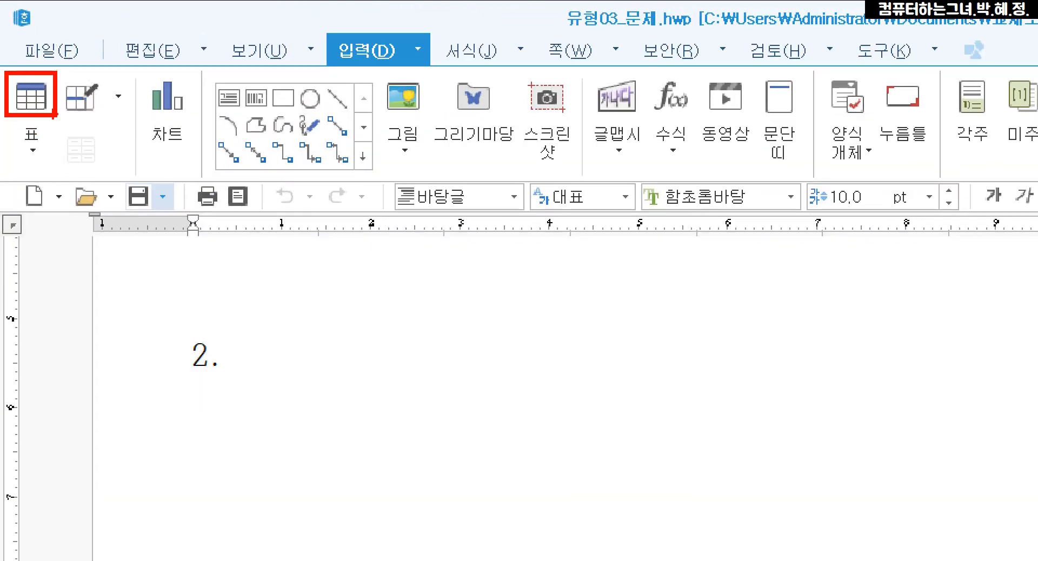
left_click(31, 97)
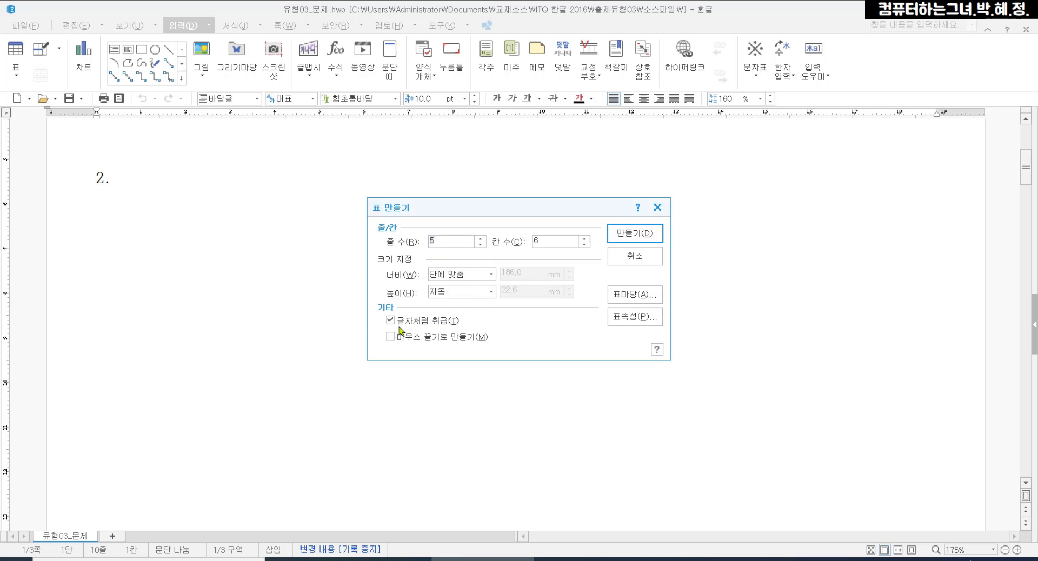
left_click(625, 236)
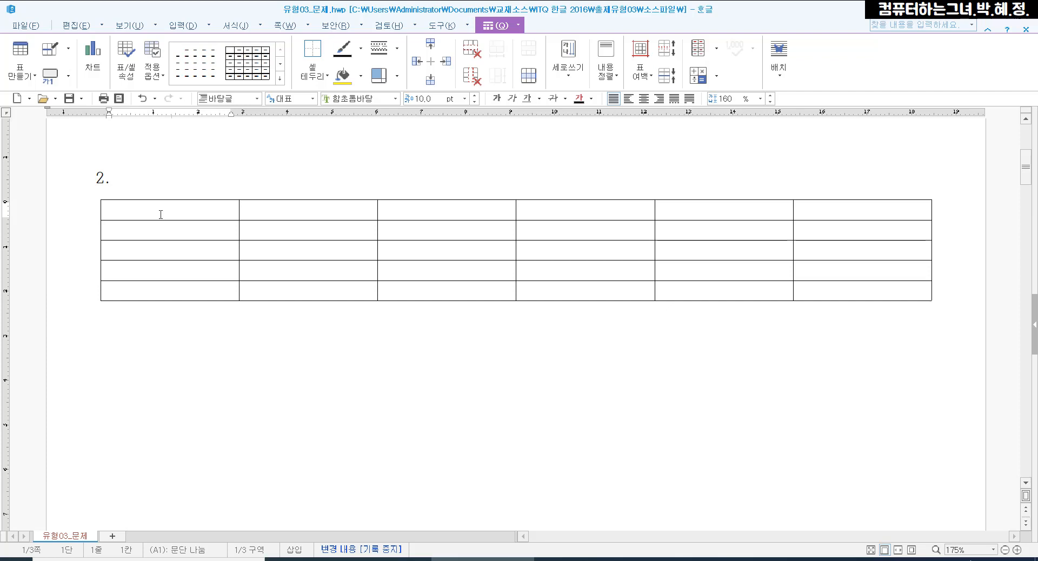
Fill the table's first column with 지역, 1970년, 2000년, 2020년 and 2035년
type("지역")
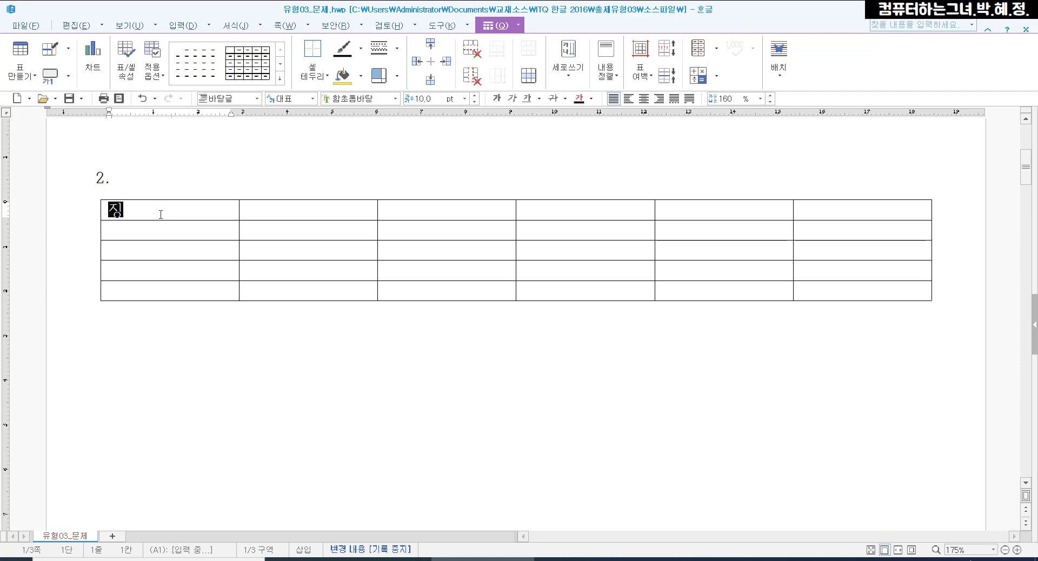
key("Down")
type("19")
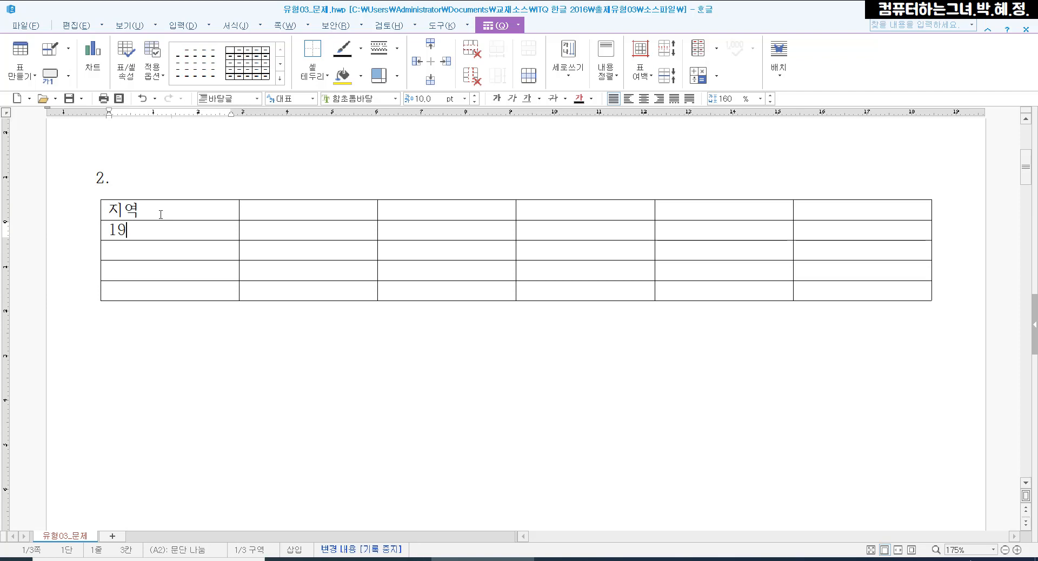
type("70년")
key("Down")
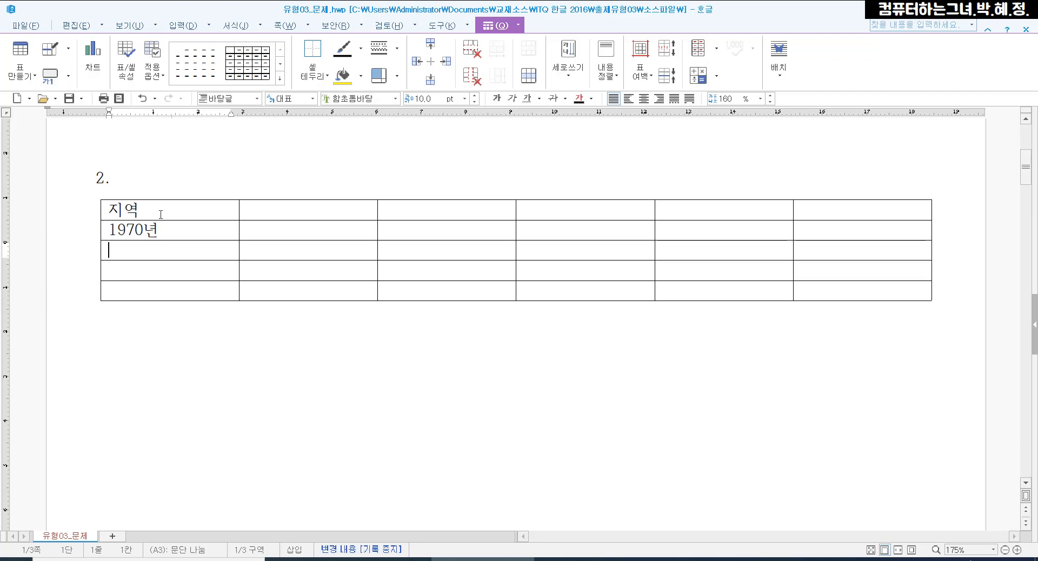
type("2000년")
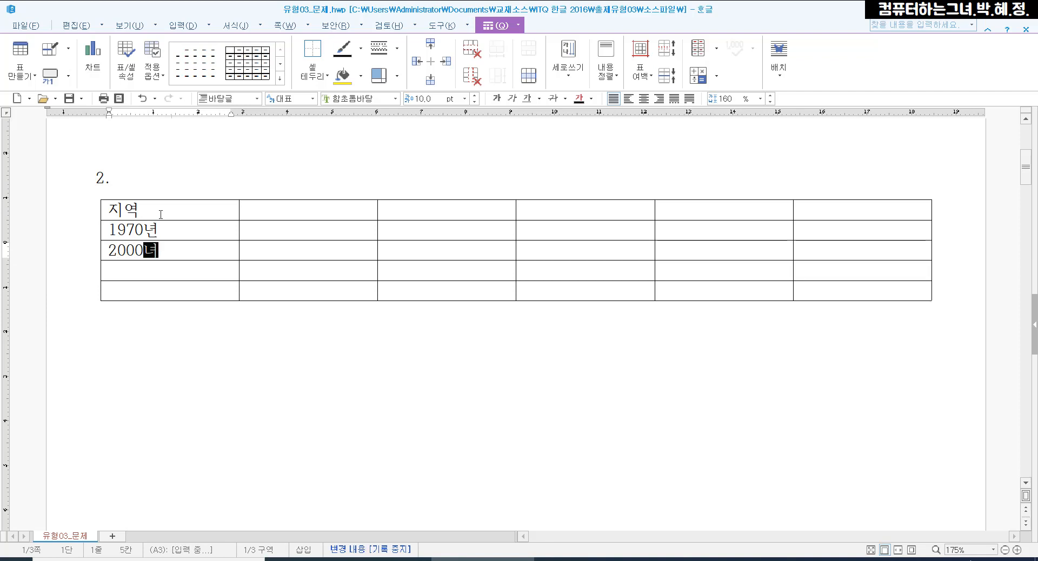
key("Down")
type("2020년")
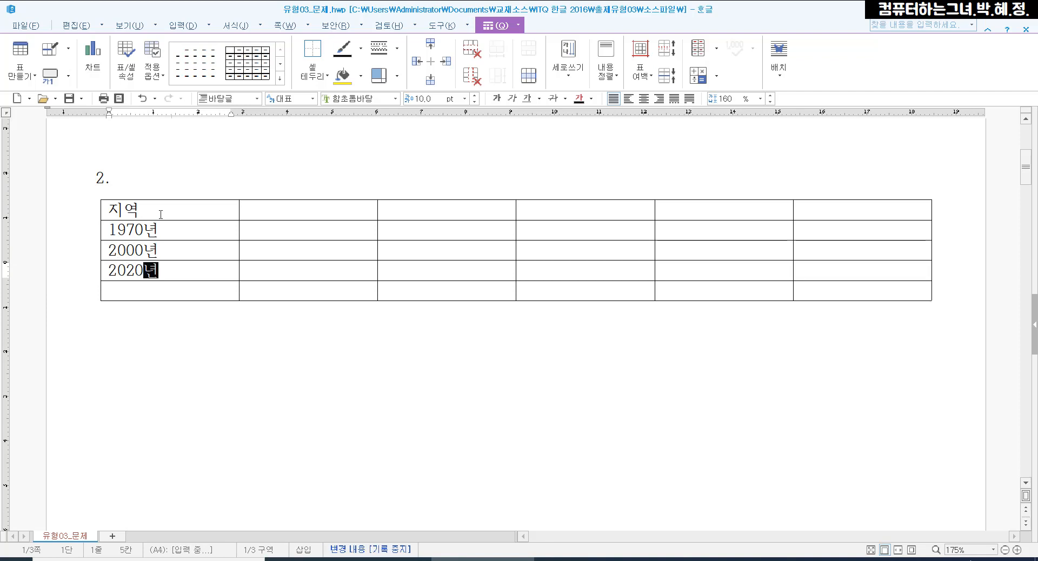
key("Down")
type("2035년")
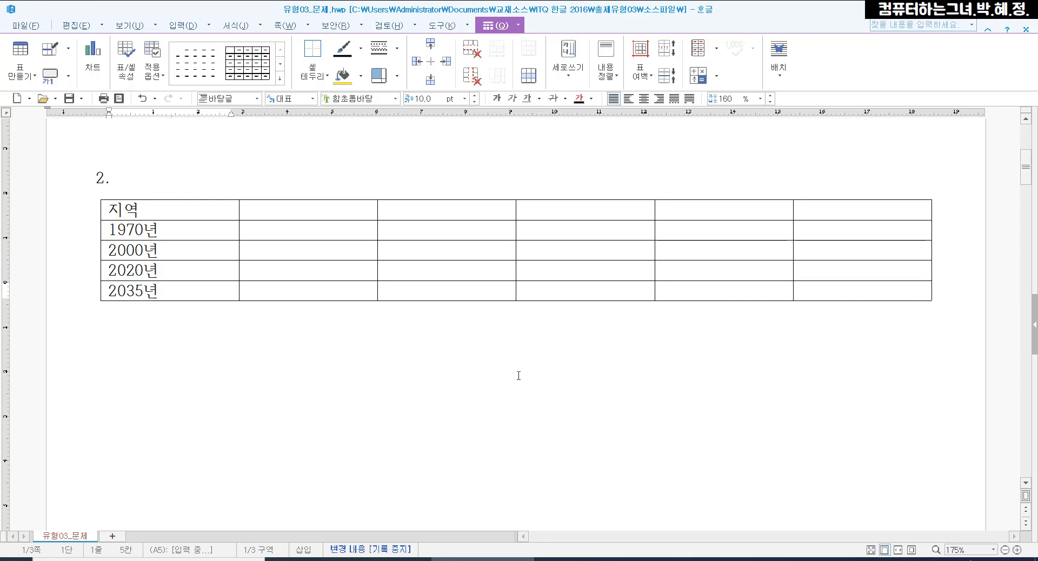
Fill the second column with the heading 서울 and the values 568, 1007, 963 and 926
left_click(248, 210)
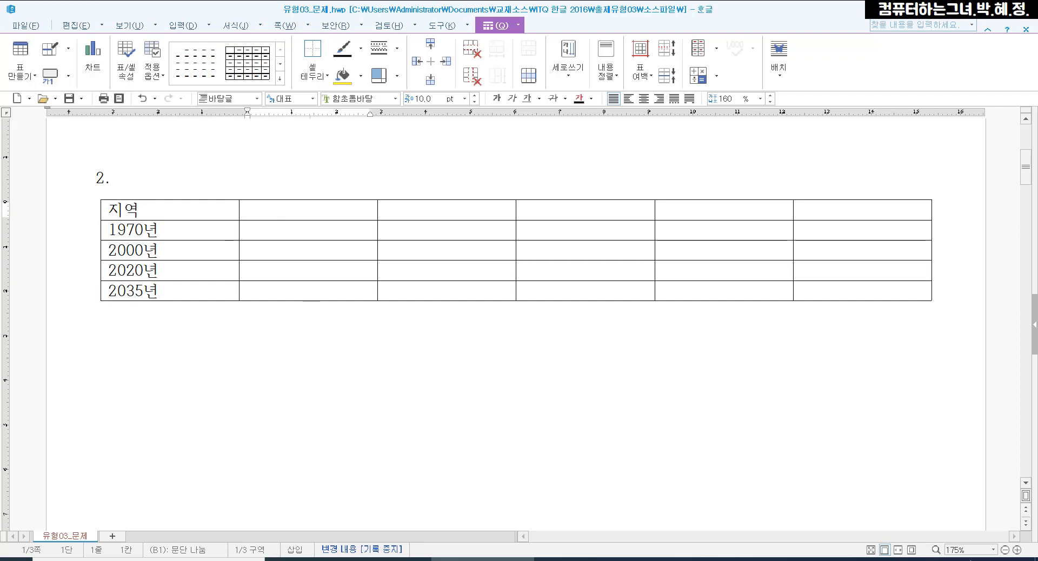
type("서울")
key("Down")
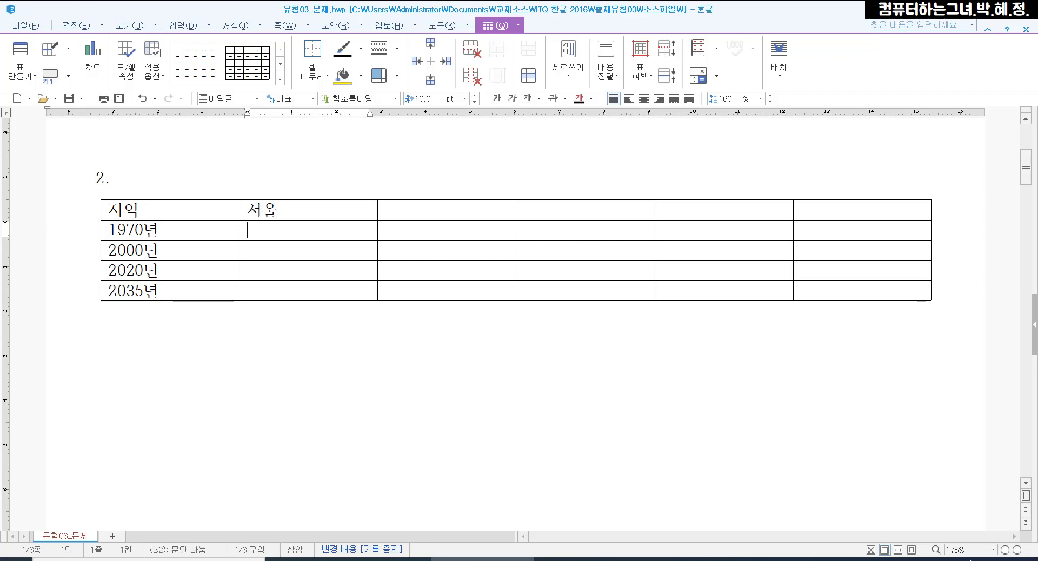
type("568")
key("Down")
type("1007")
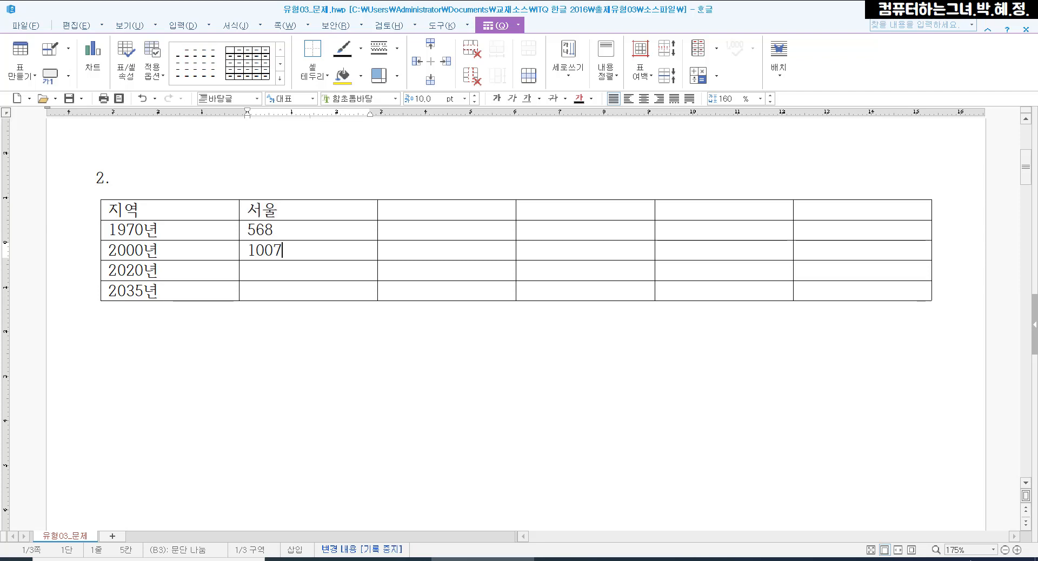
key("Down")
type("963")
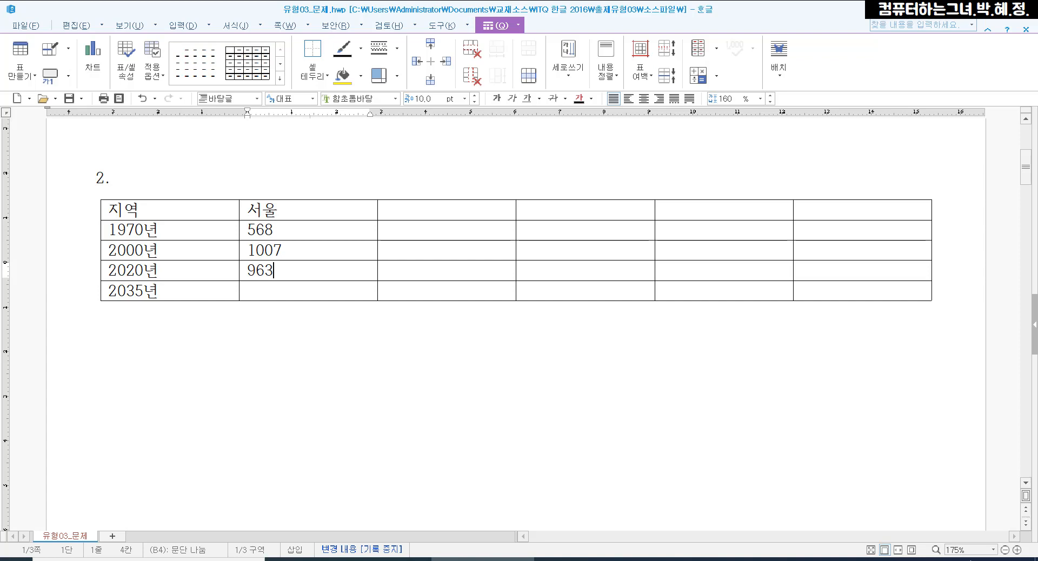
key("Down")
type("926")
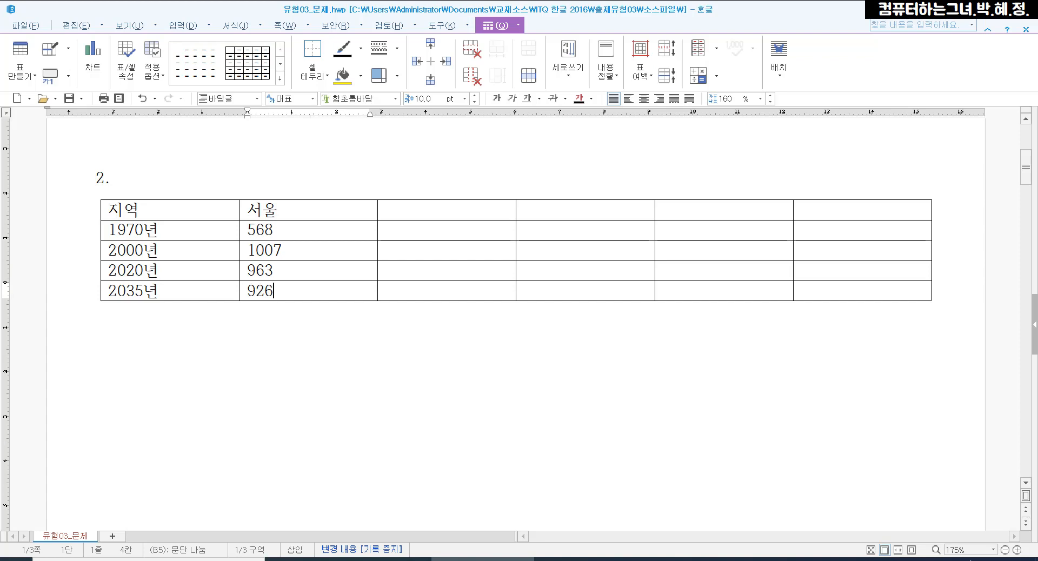
Fill the third column with the heading 부산 and the values 204, 373, 339 and 320
left_click(428, 209)
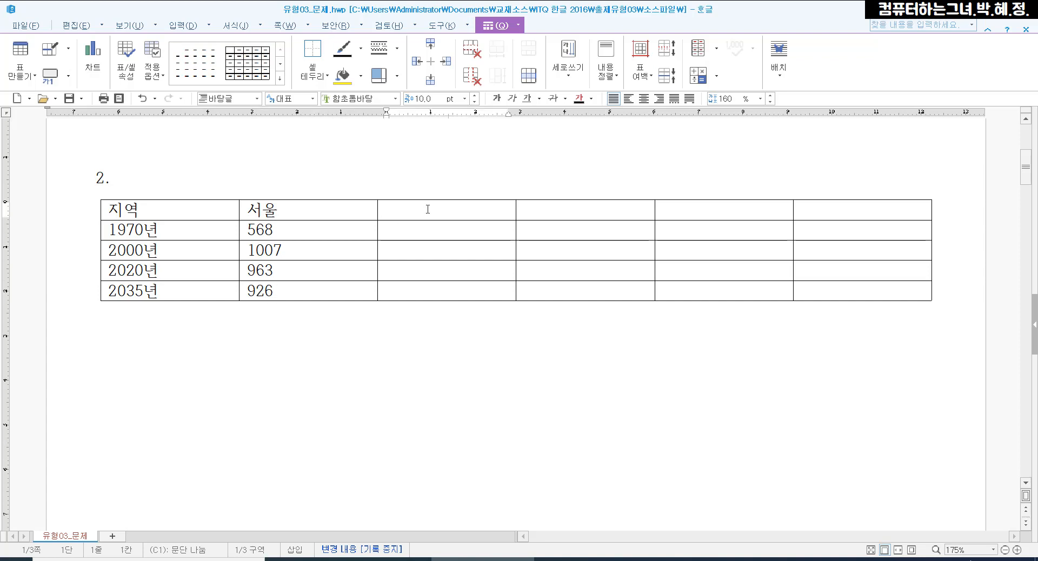
type("부산")
key("Down")
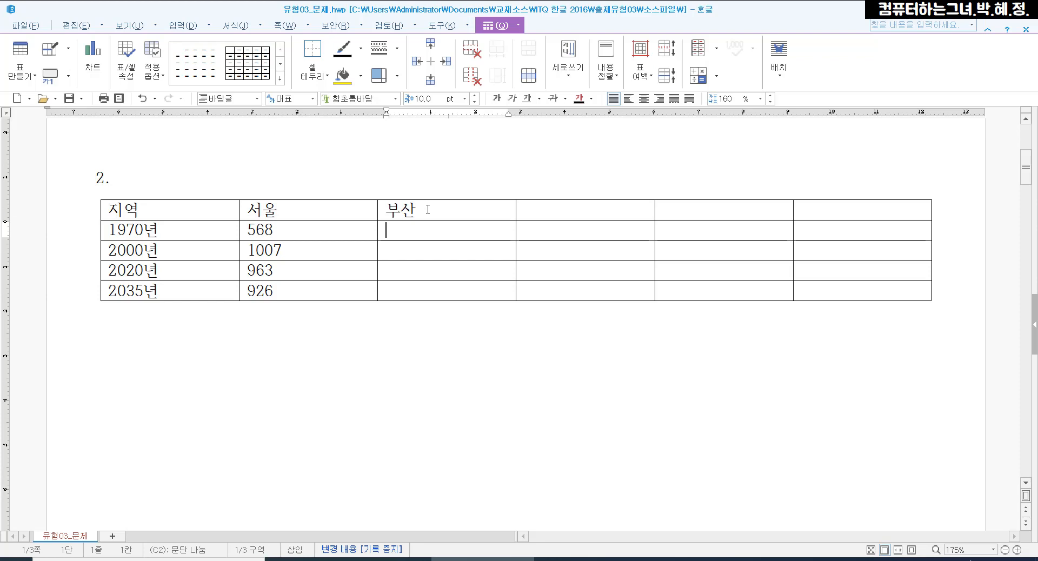
type("204")
key("Down")
type("373")
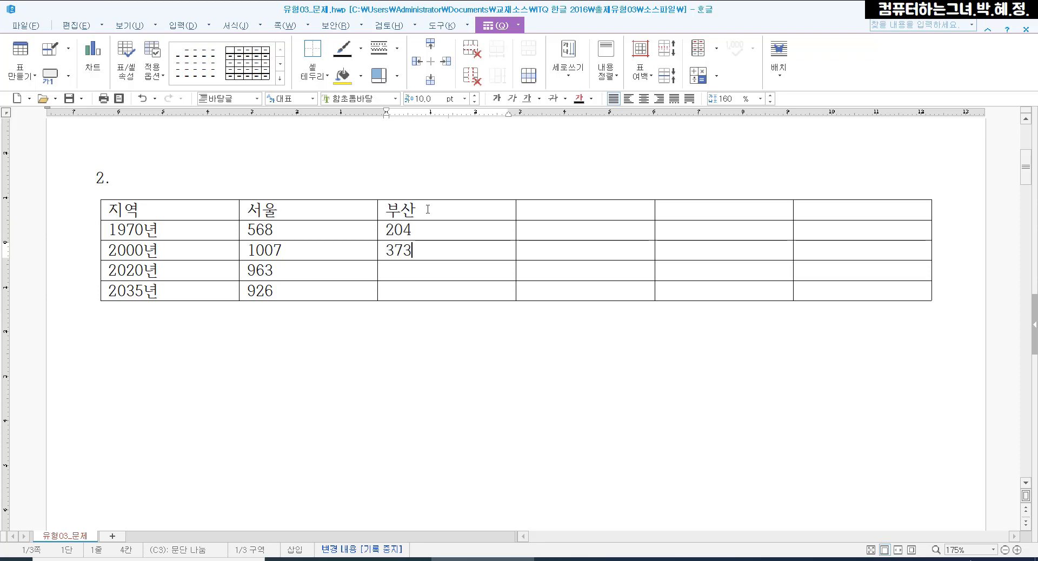
key("Down")
type("339")
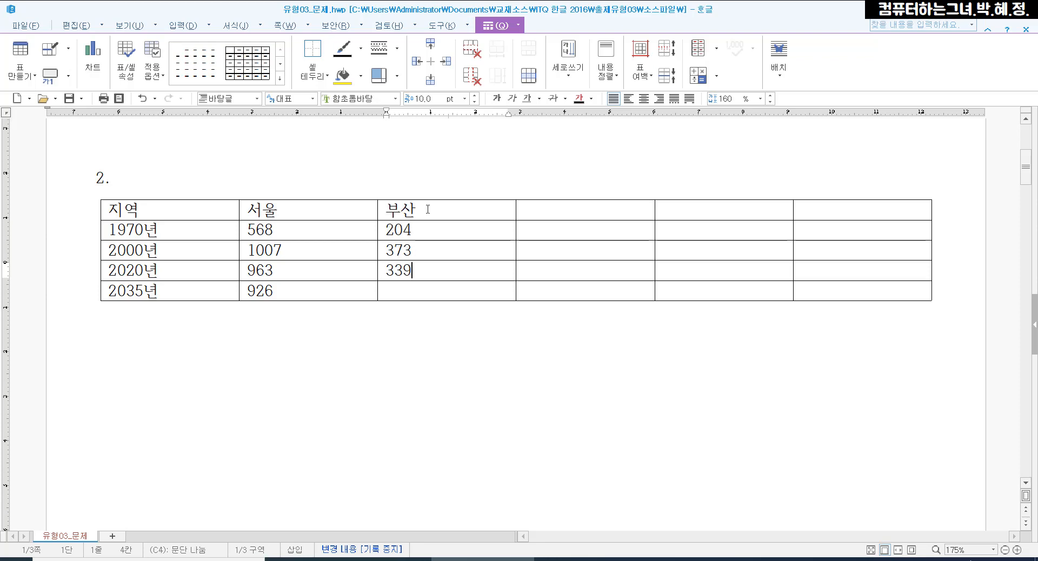
key("Down")
type("320")
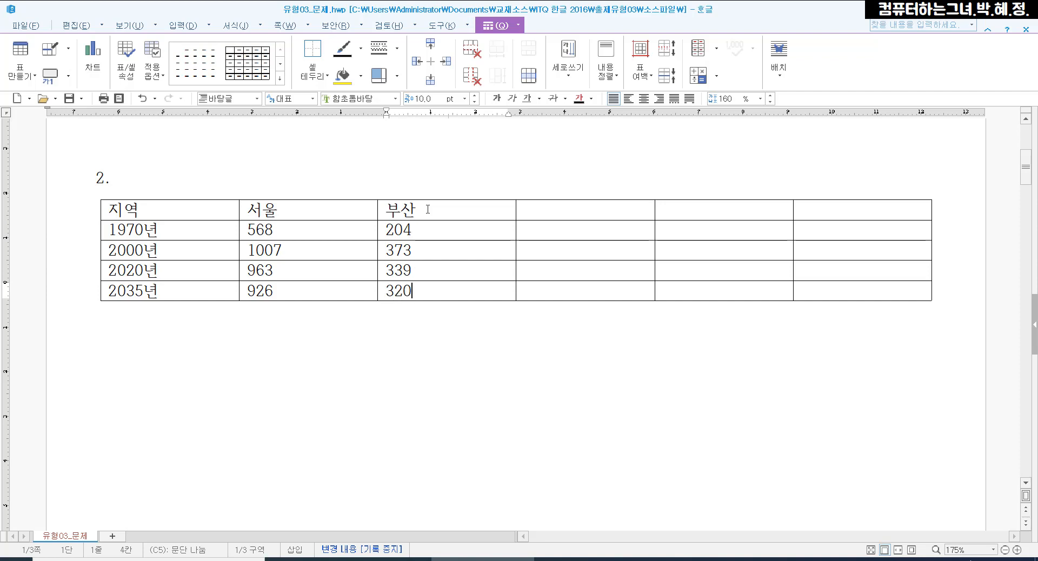
Fill the fourth column with the heading 평양 and the values 98, 277, 308 and 347
left_click(551, 208)
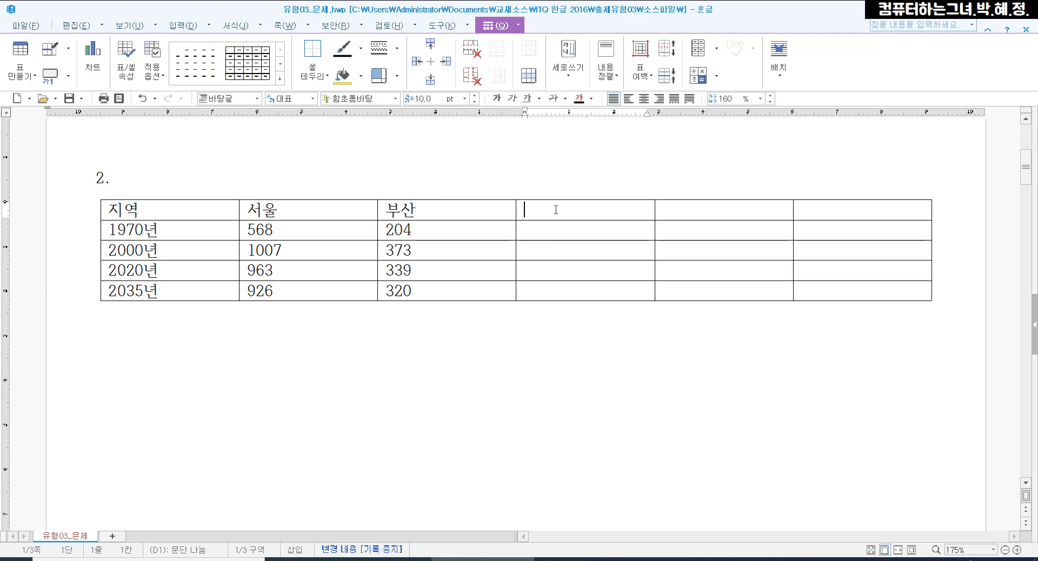
type("평양")
key("Down")
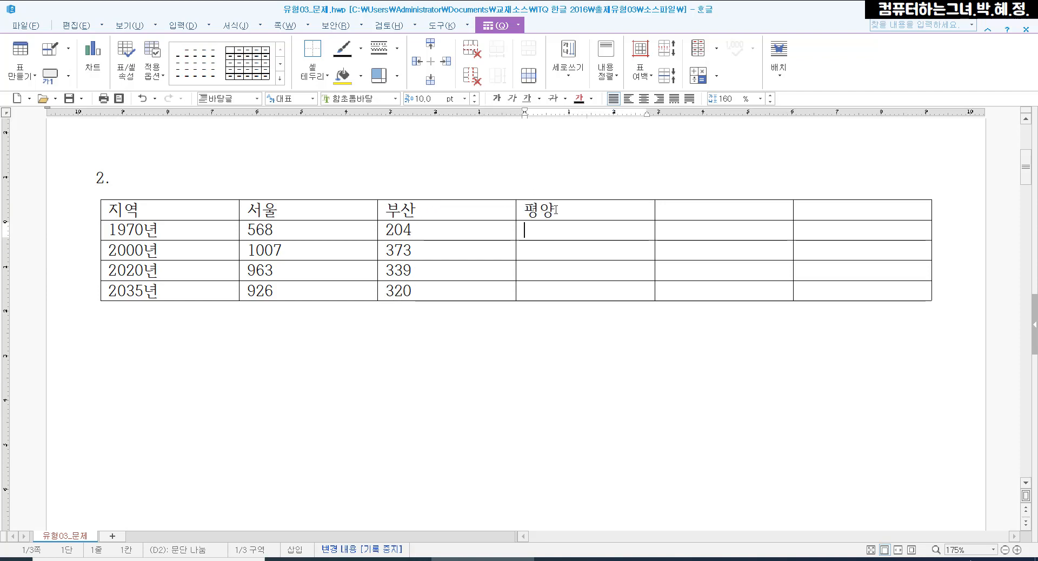
type("98")
key("Down")
type("277")
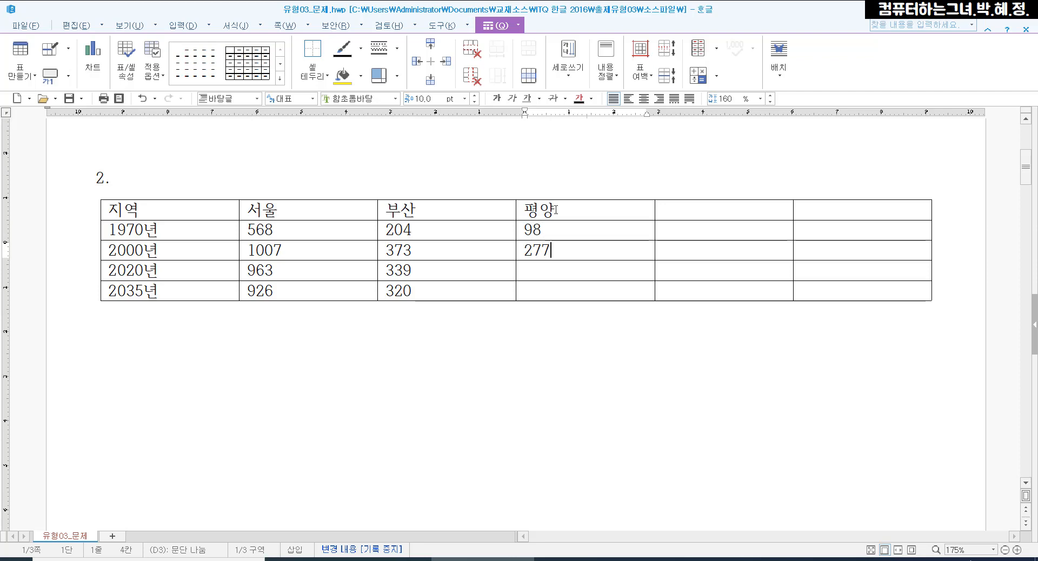
key("Down")
type("308")
key("Down")
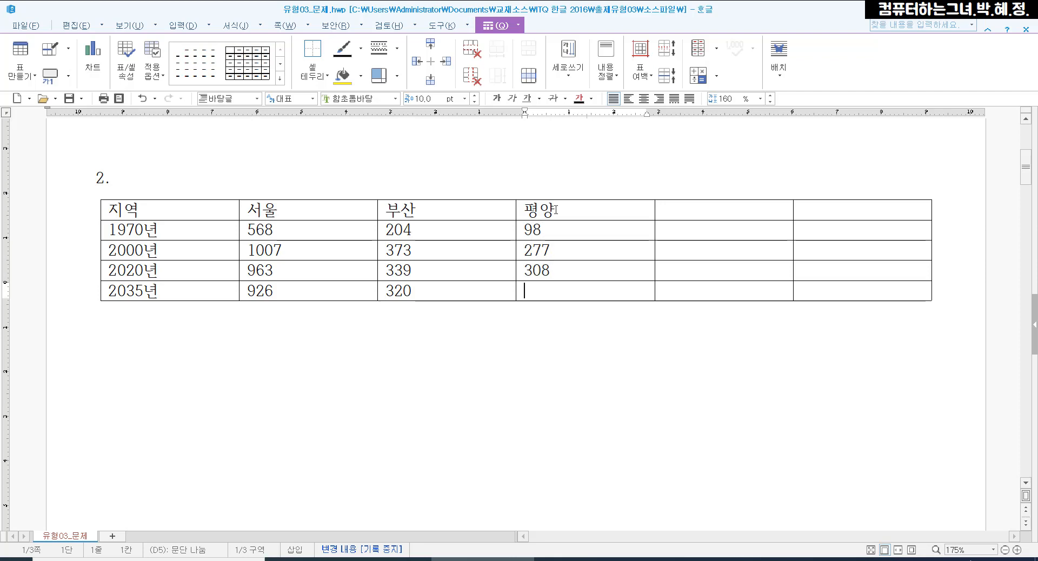
type("347")
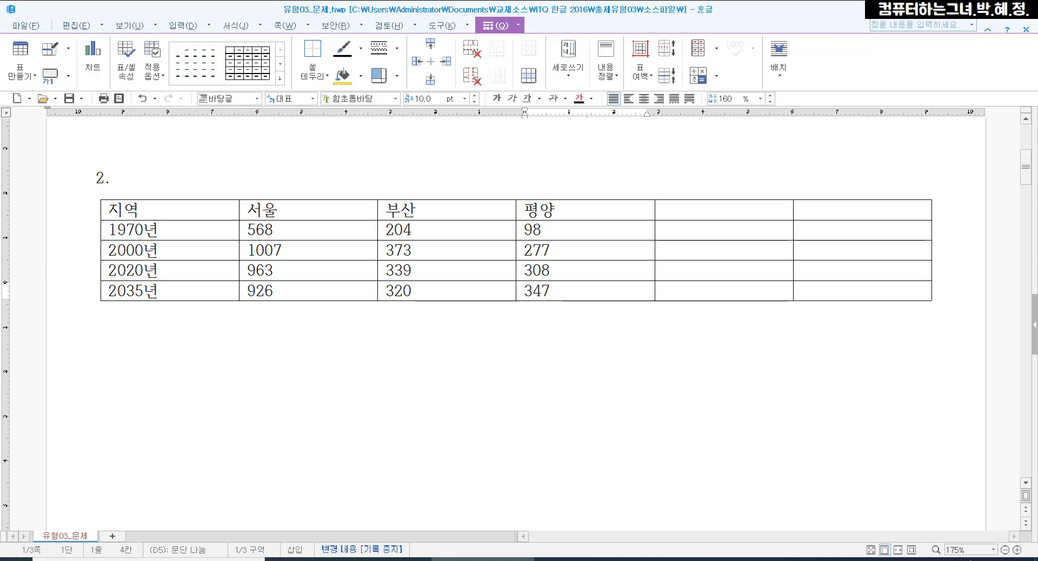
Fill the fifth column with the heading 청진 and the values 30, 59, 64 and 71
left_click(685, 216)
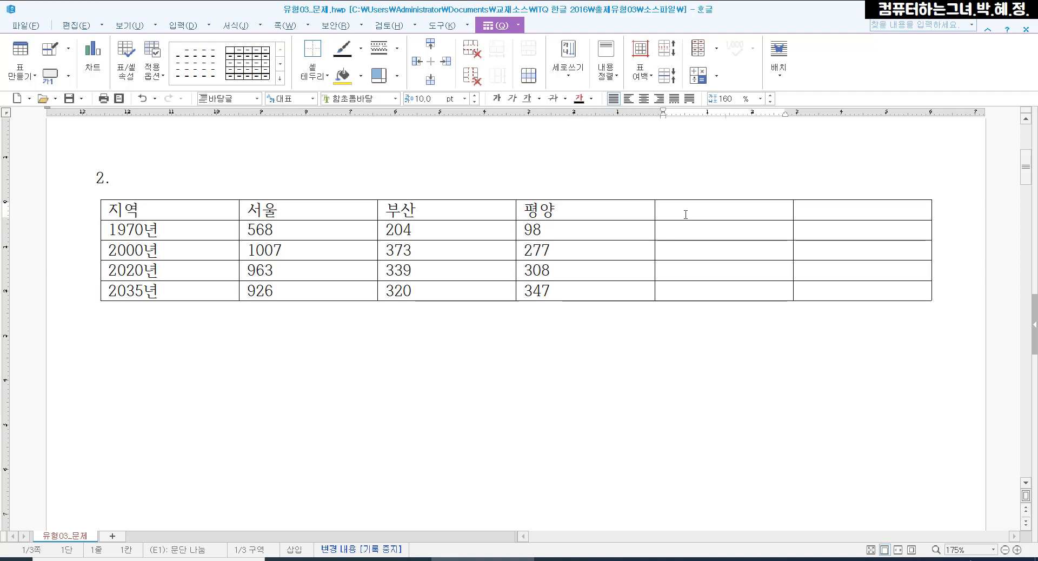
type("청진")
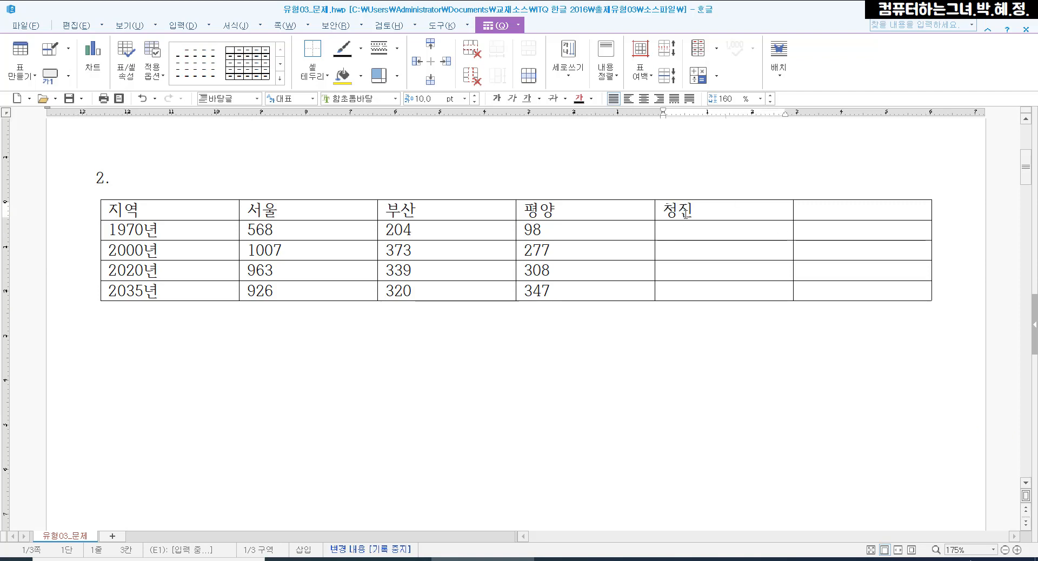
key("Down")
type("30")
key("Down")
type("59")
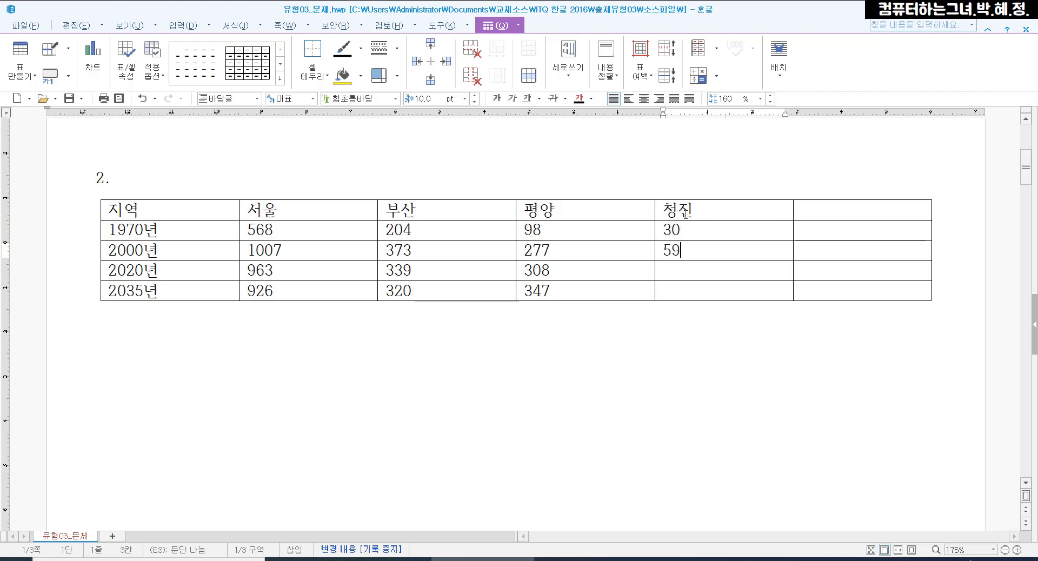
key("Down")
type("64")
key("Down")
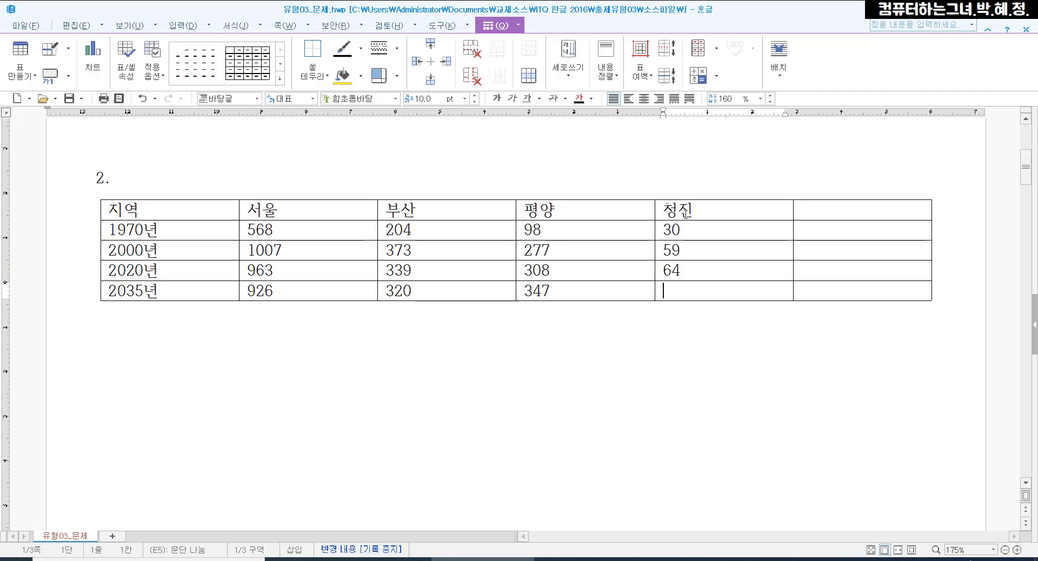
type("71")
Enter the heading 합계 in the first cell of the last column
left_click(840, 217)
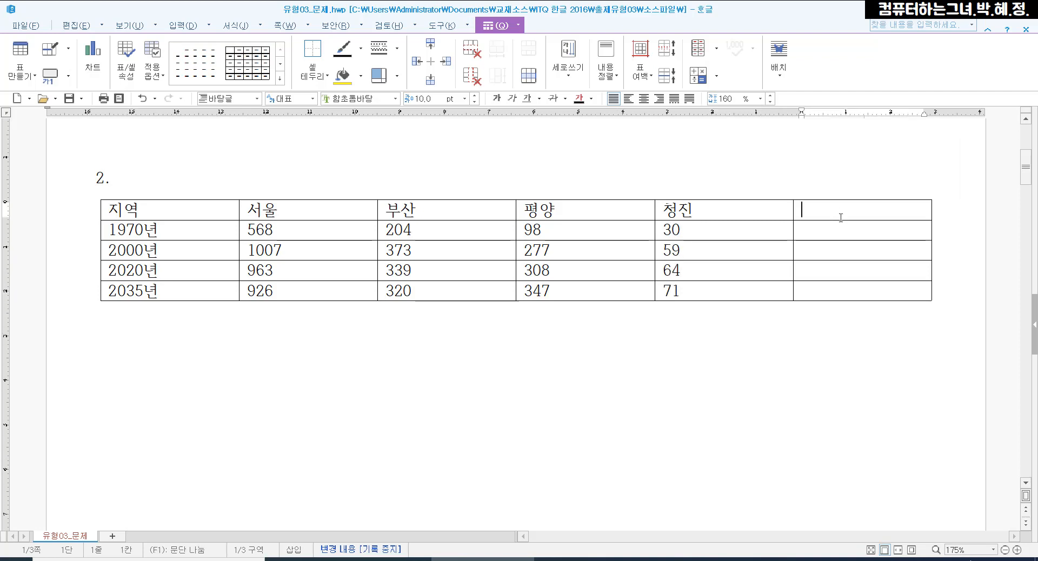
type("합계")
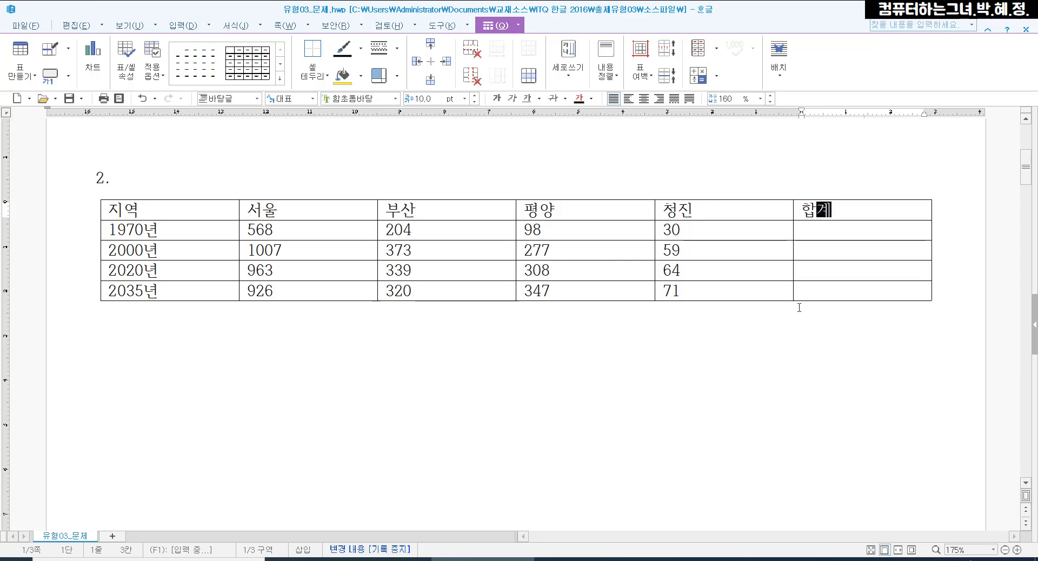
left_click(844, 209)
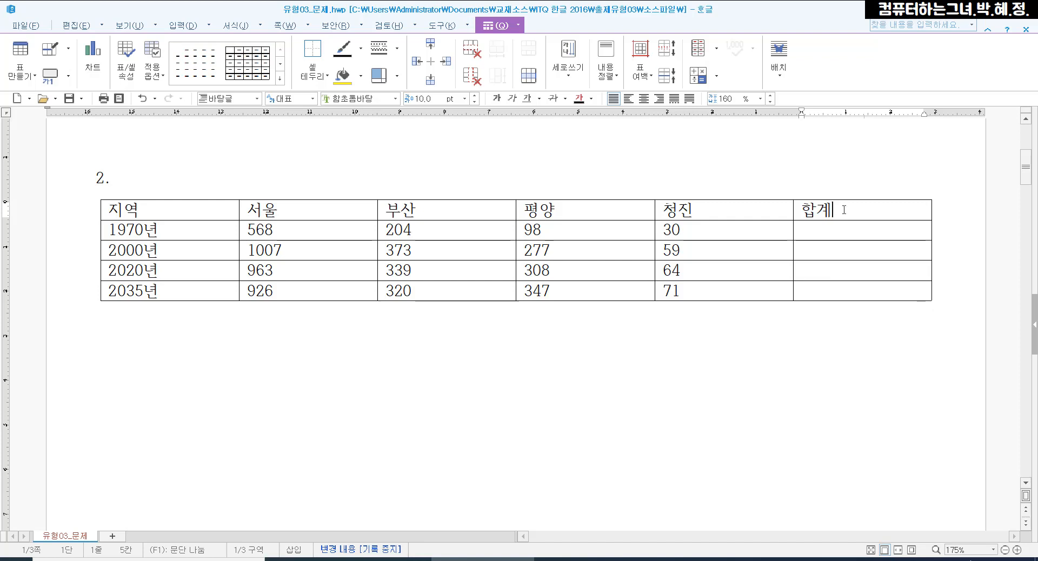
Set the font of the whole table to 돋움 and centre the text in all its cells
key("F5")
key("F5")
key("F5")
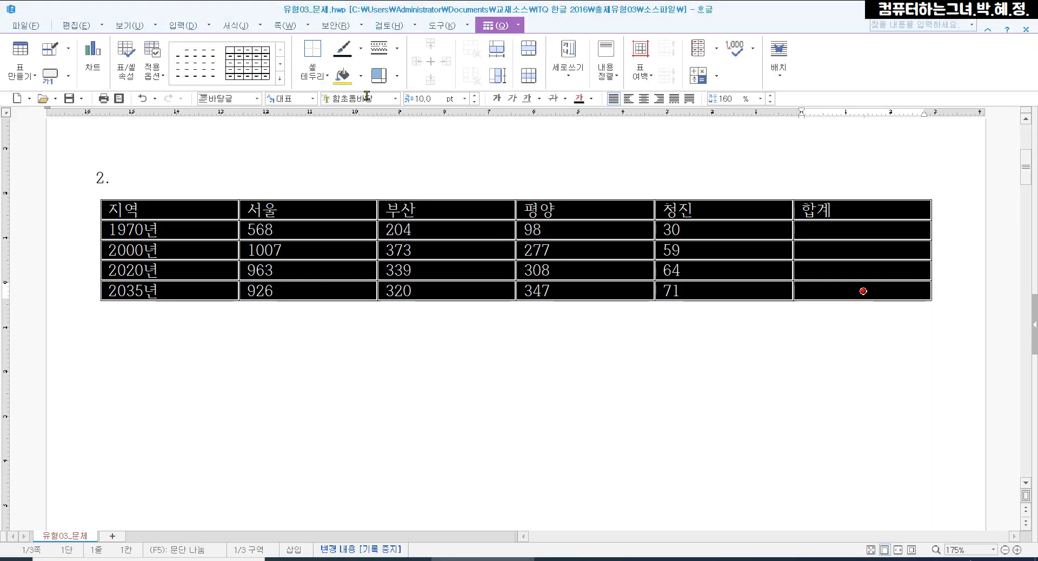
left_click(367, 96)
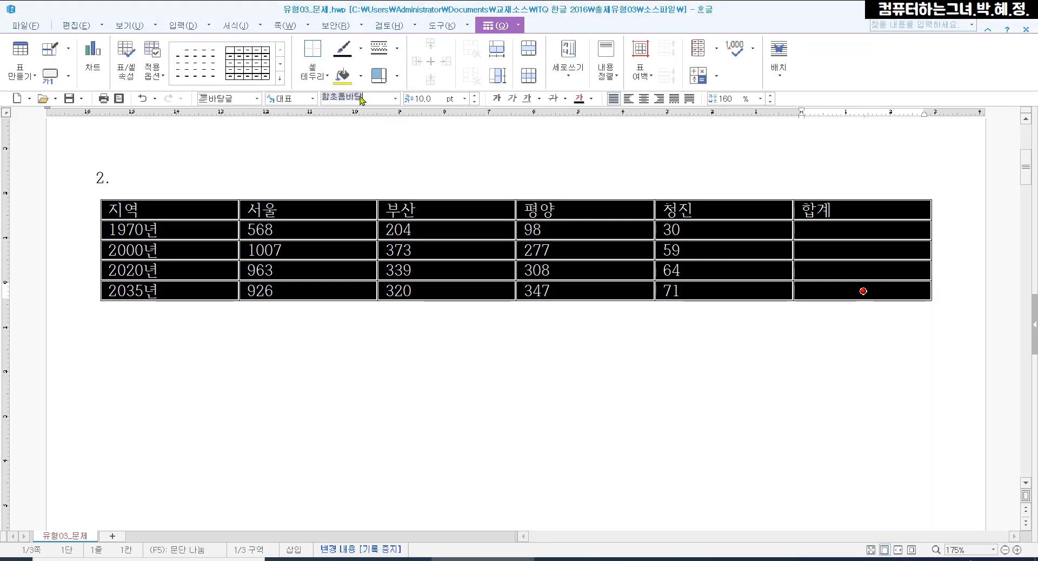
type("돋")
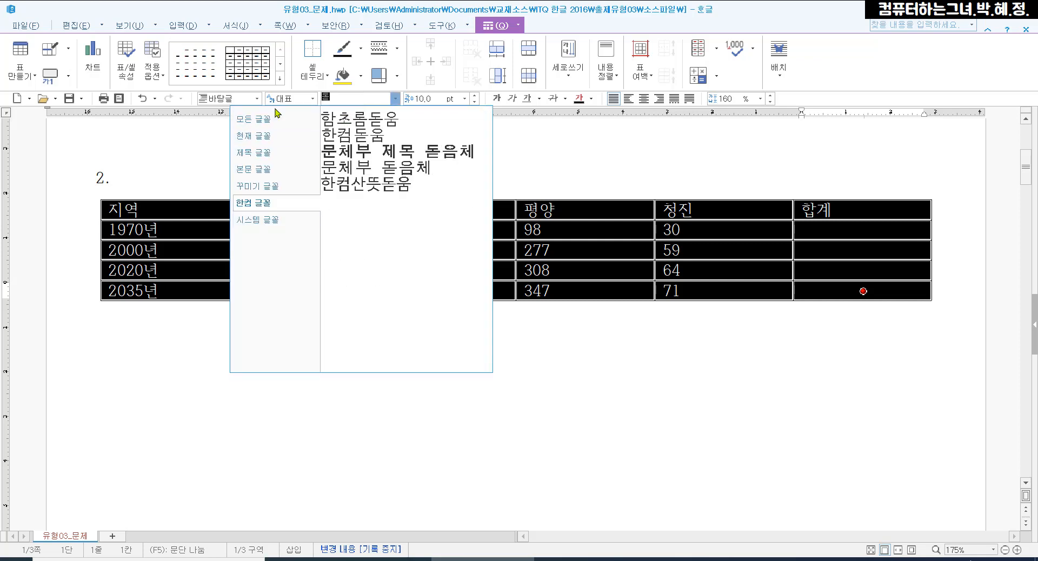
left_click(274, 124)
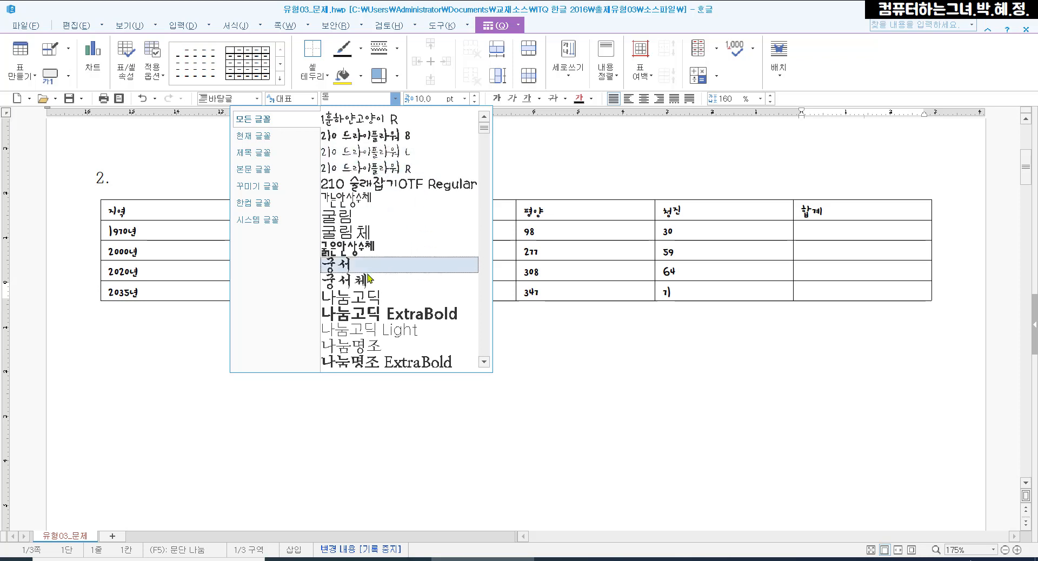
scroll(379, 270, "down", 7)
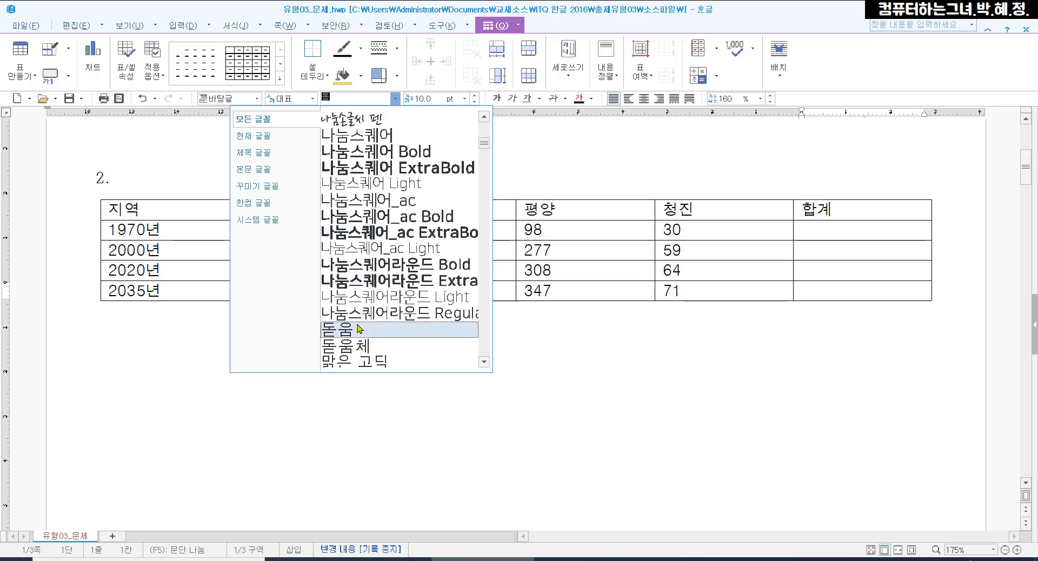
left_click(333, 330)
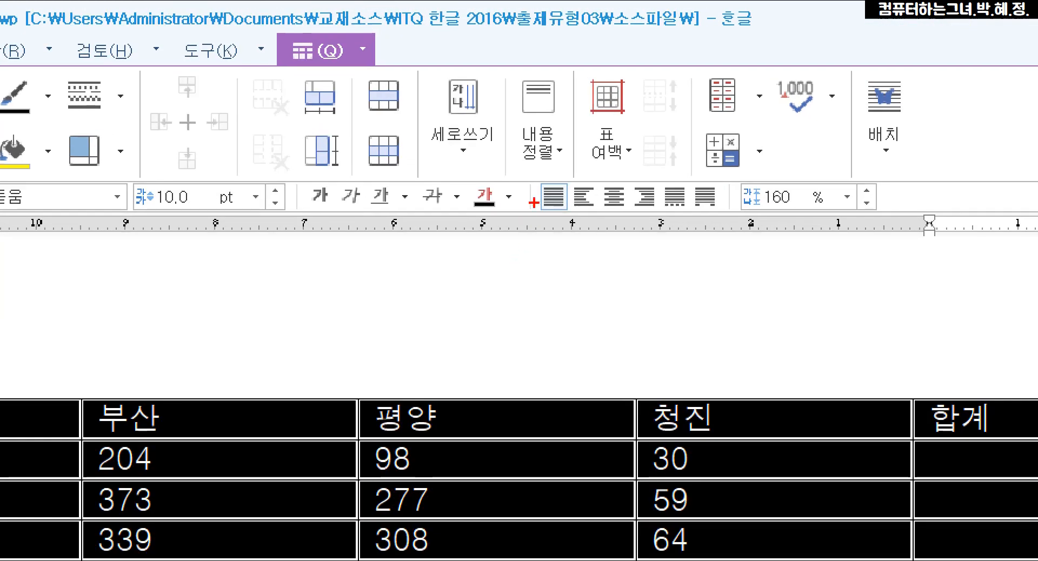
left_click_drag(630, 81, 666, 118)
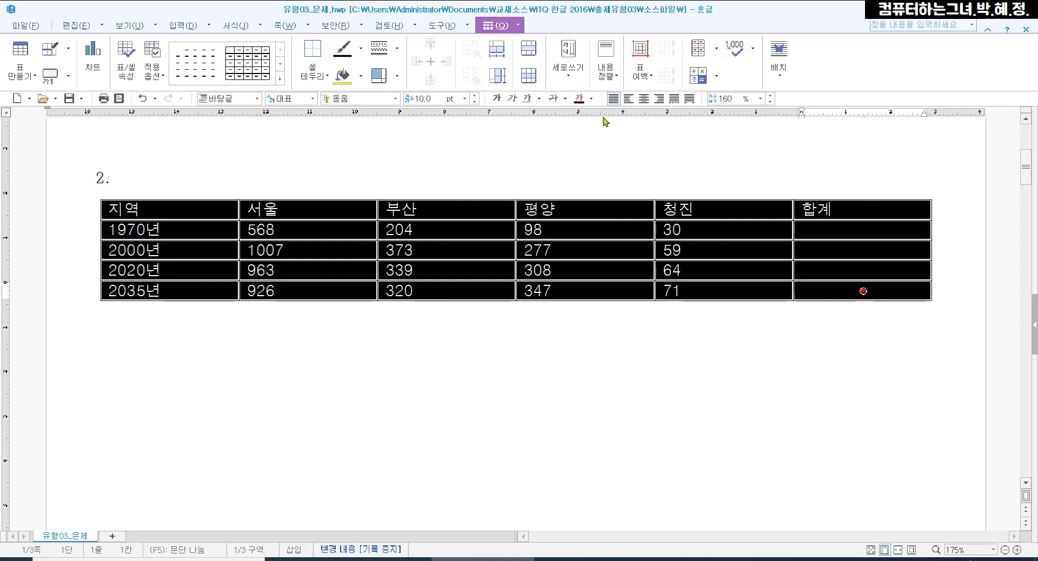
left_click(643, 98)
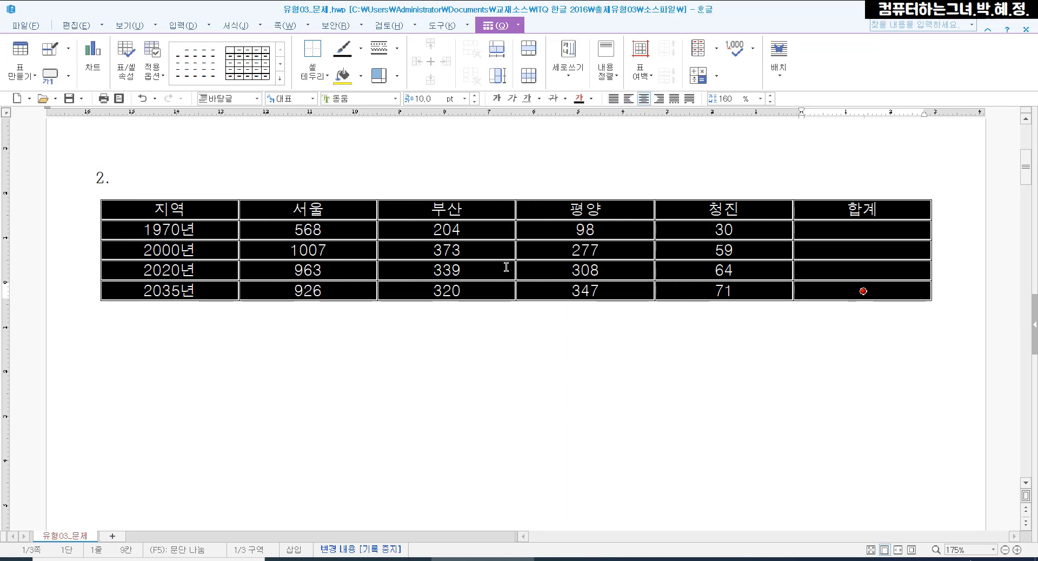
Right-align the number cells and the empty 합계 cells in the rows 1970년 to 2035년
left_click(321, 233)
left_click_drag(308, 230, 862, 272)
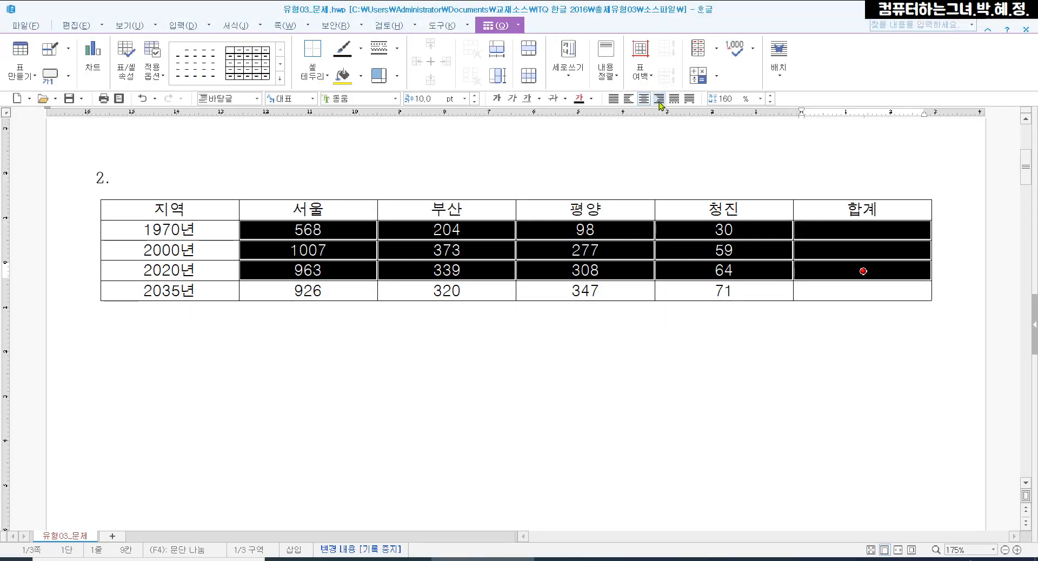
left_click(659, 102)
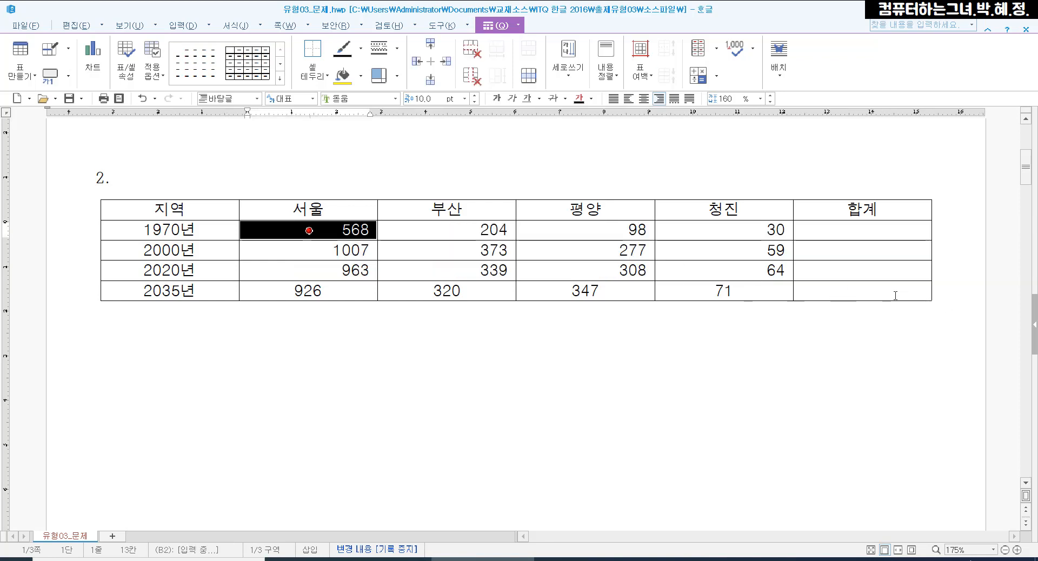
left_click(863, 291, "shift")
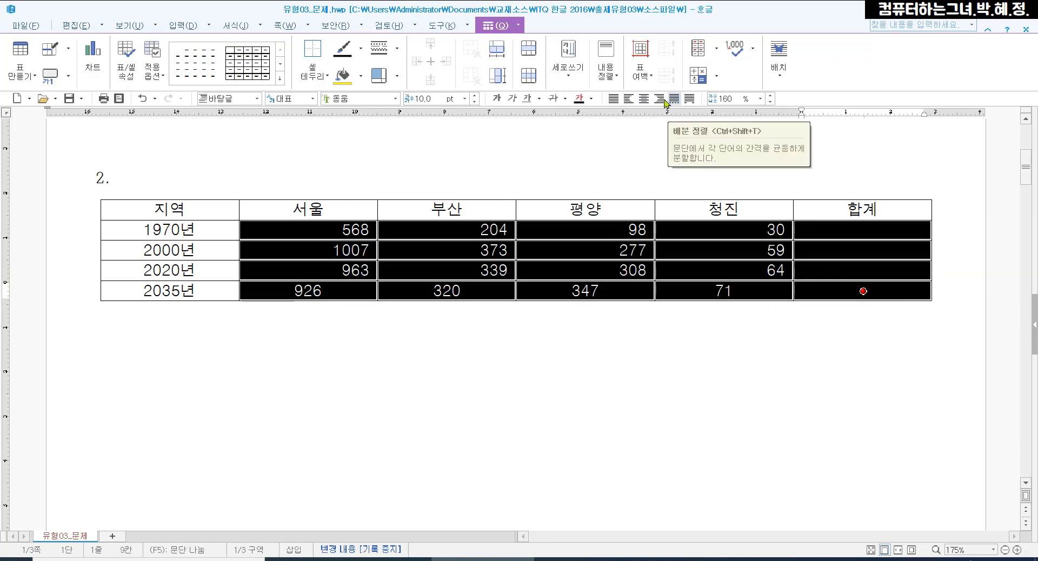
left_click(659, 98)
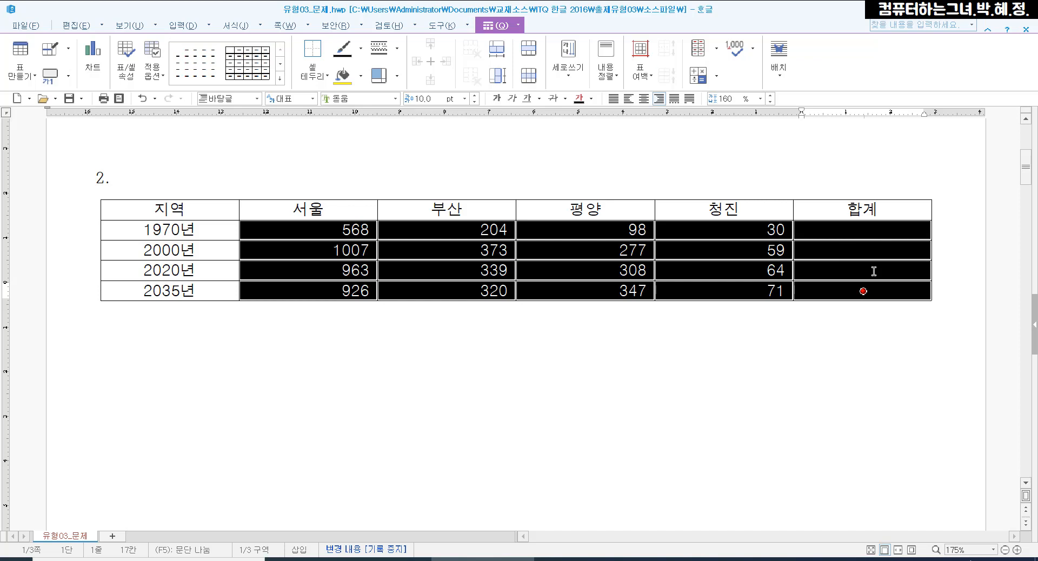
left_click(596, 373)
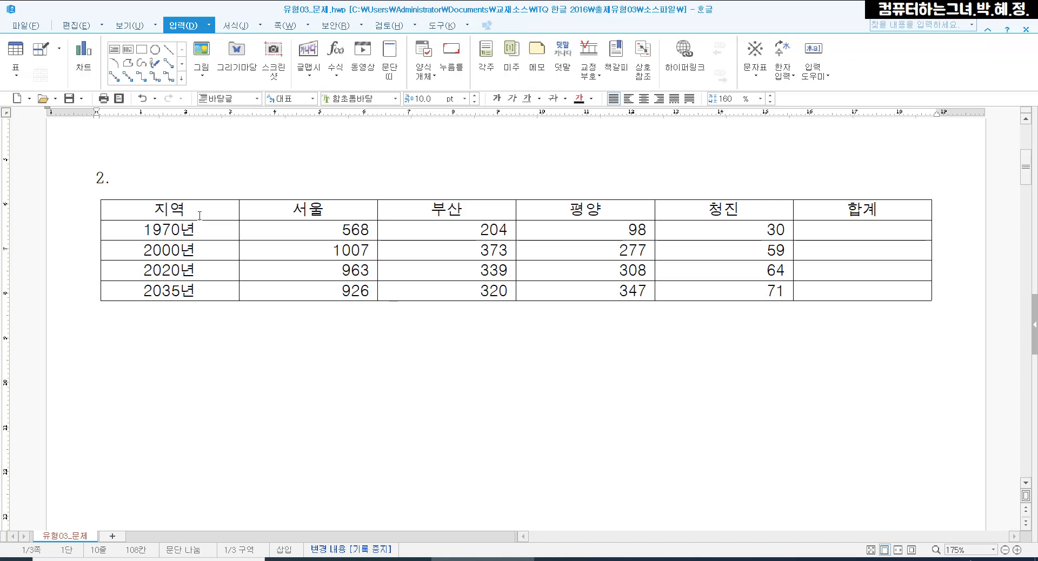
left_click(749, 273)
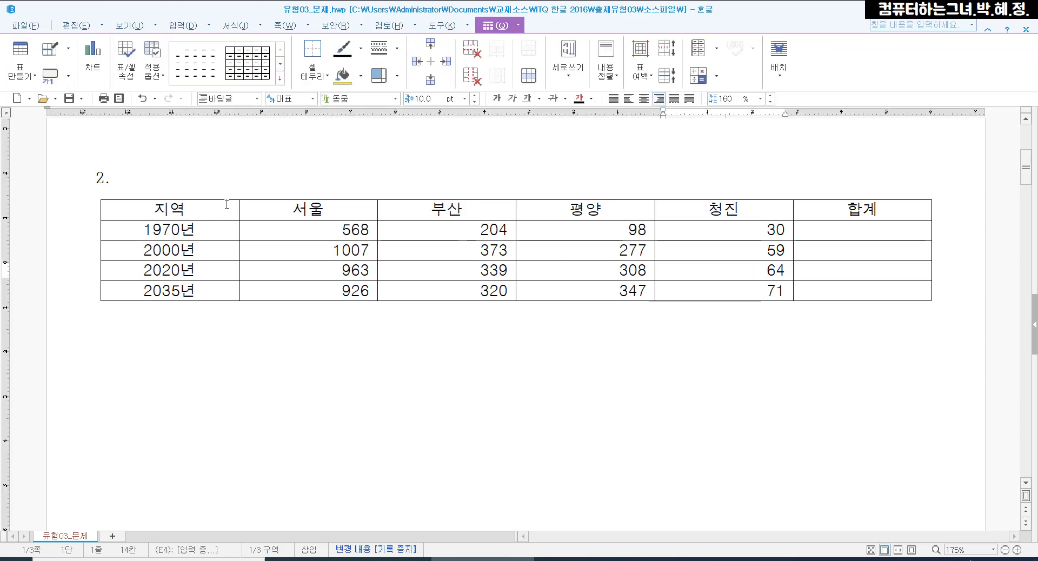
left_click_drag(213, 207, 709, 275)
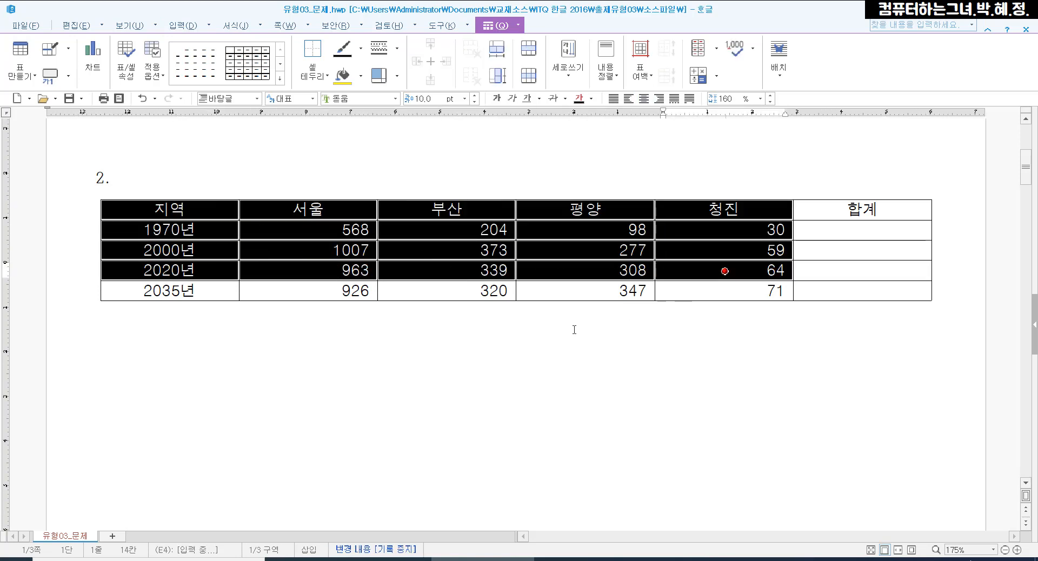
left_click(503, 342)
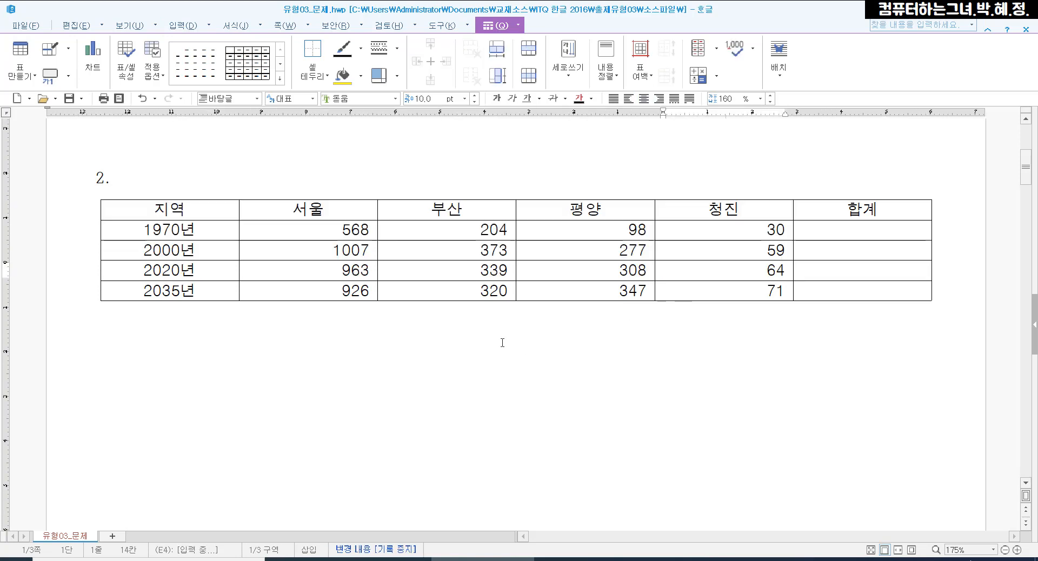
Fill the cells from 지역 to 청진 in the heading row through the 2020년 row with yellow
left_click(218, 212)
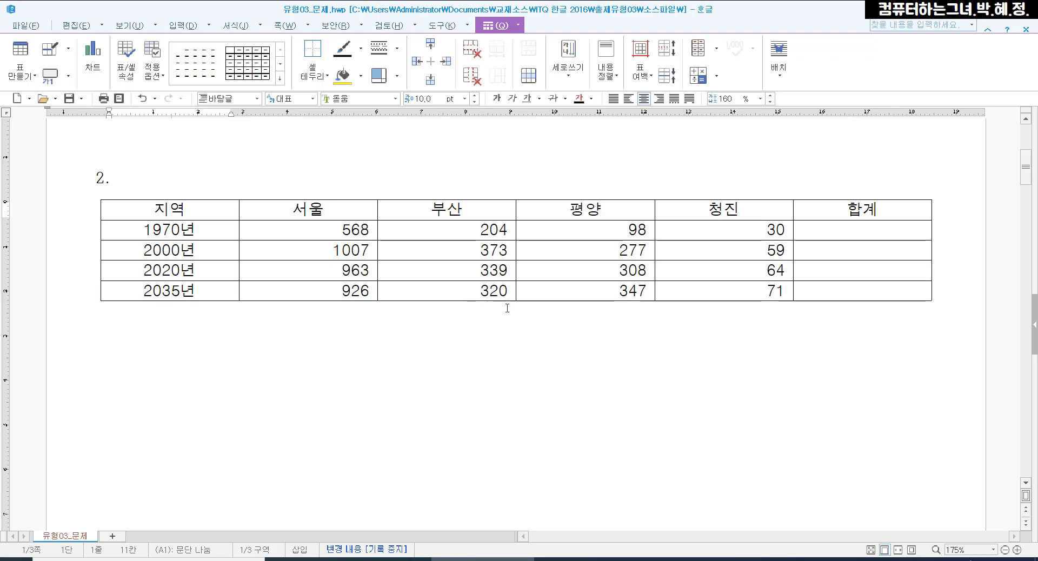
left_click(768, 269, "shift")
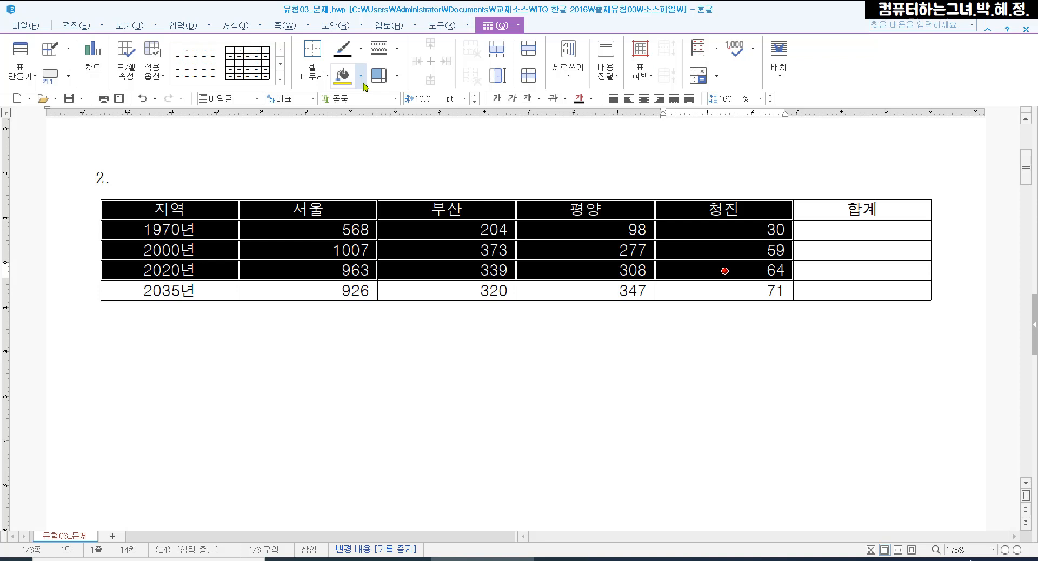
left_click(361, 77)
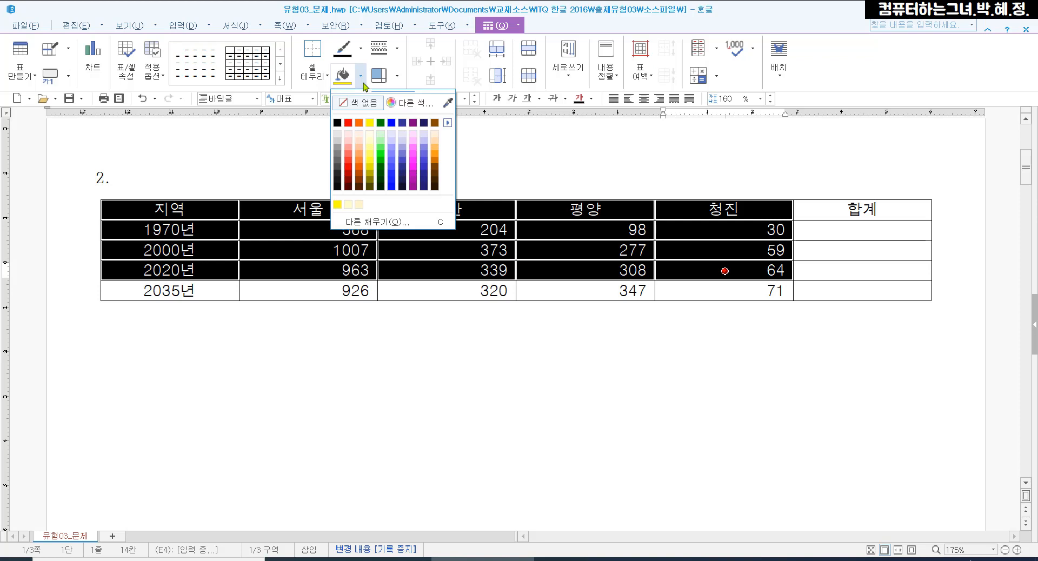
left_click(372, 127)
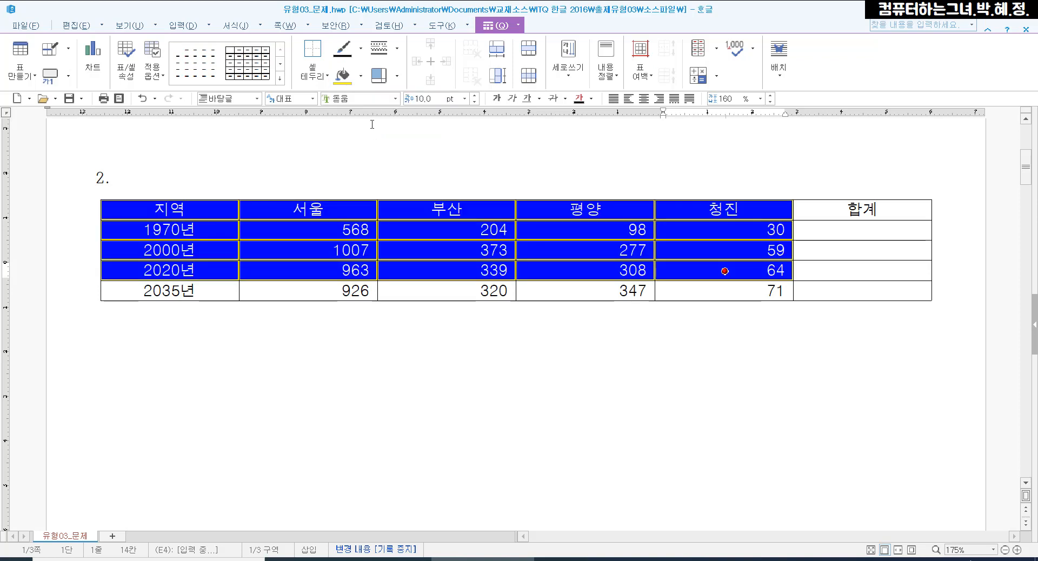
left_click(388, 367)
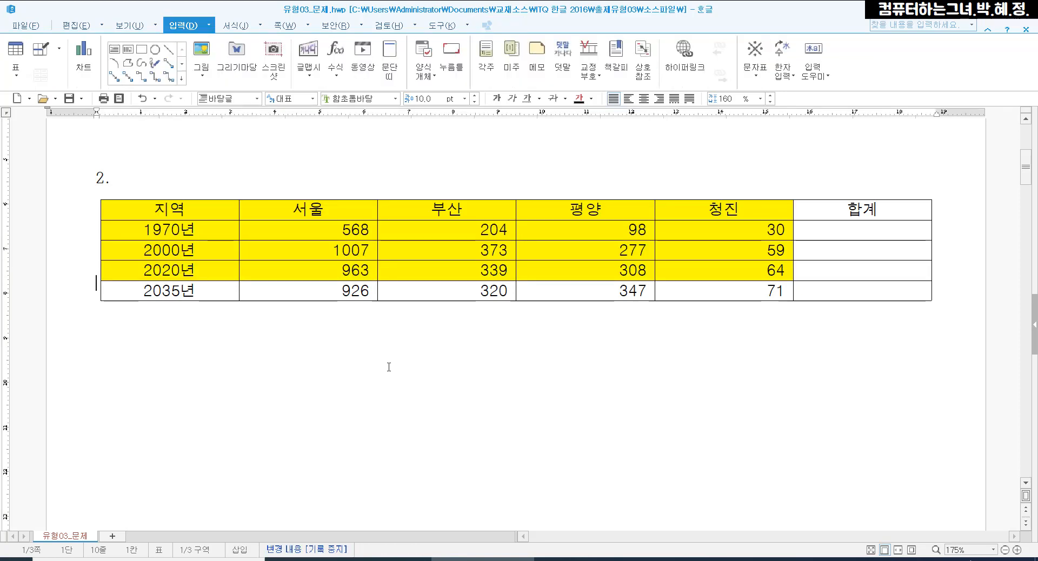
Calculate the 합계 column for the rows 1970년, 2000년 and 2020년 with the block sum (블록 합계)
left_click(361, 230)
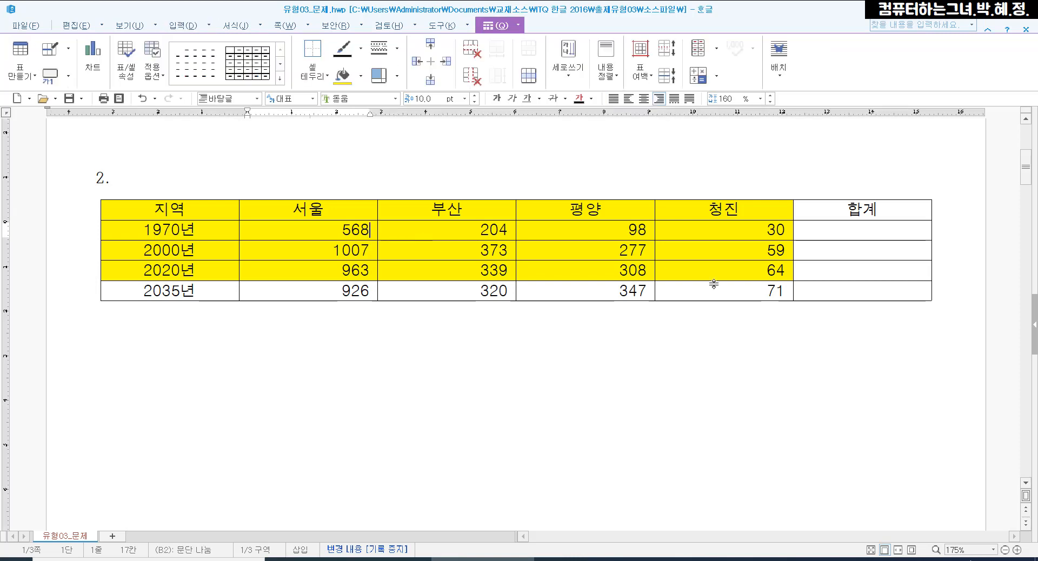
left_click(872, 273, "shift")
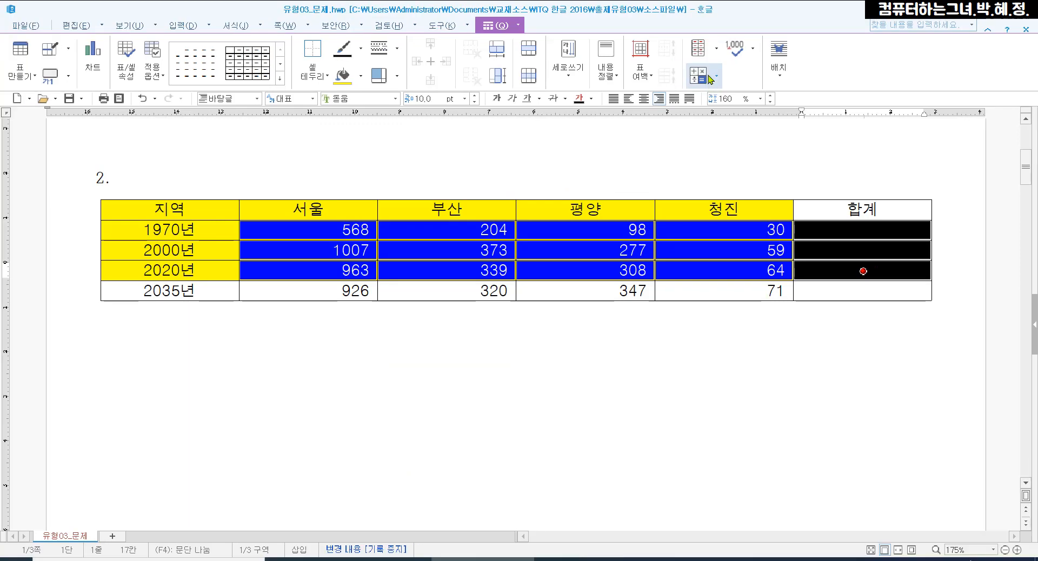
left_click(508, 158)
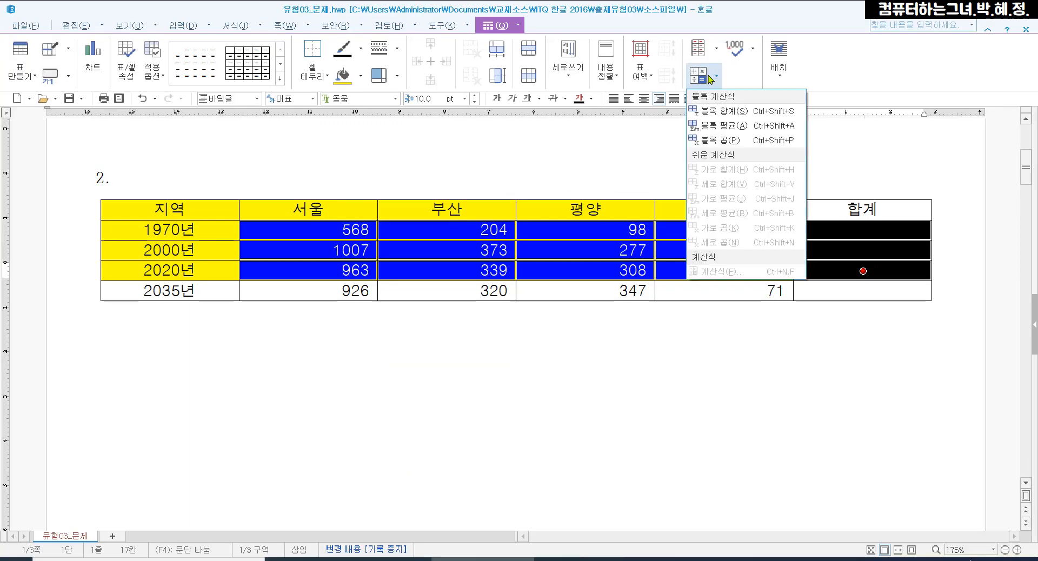
left_click(724, 111)
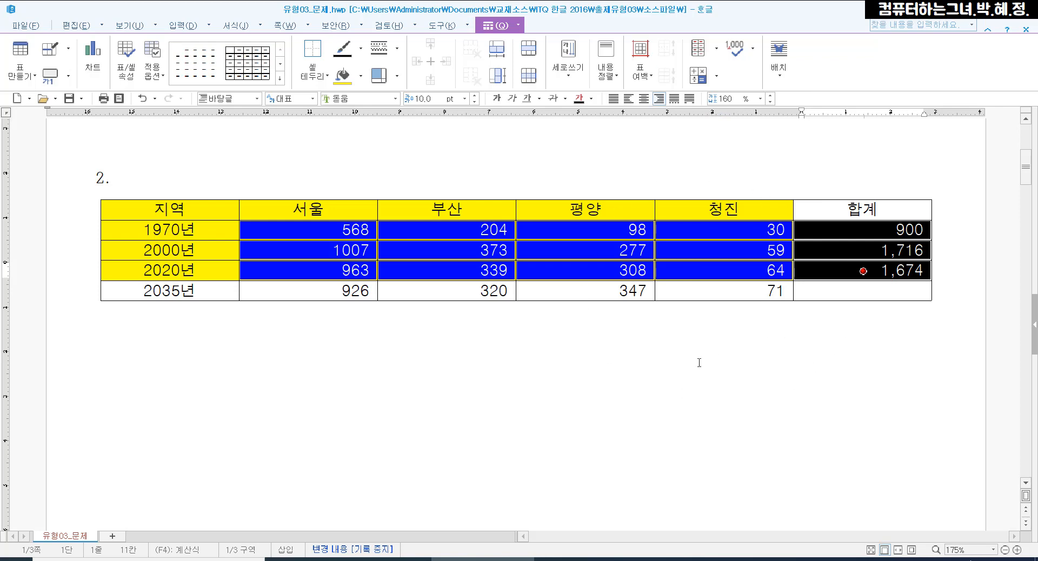
left_click(591, 357)
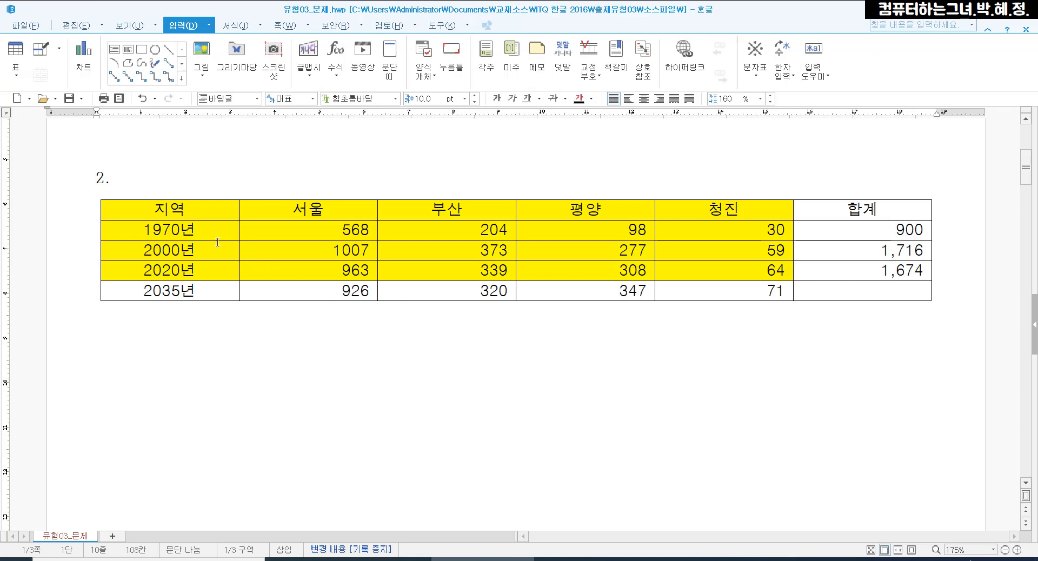
Insert a caption above the table (위)
left_click(195, 210)
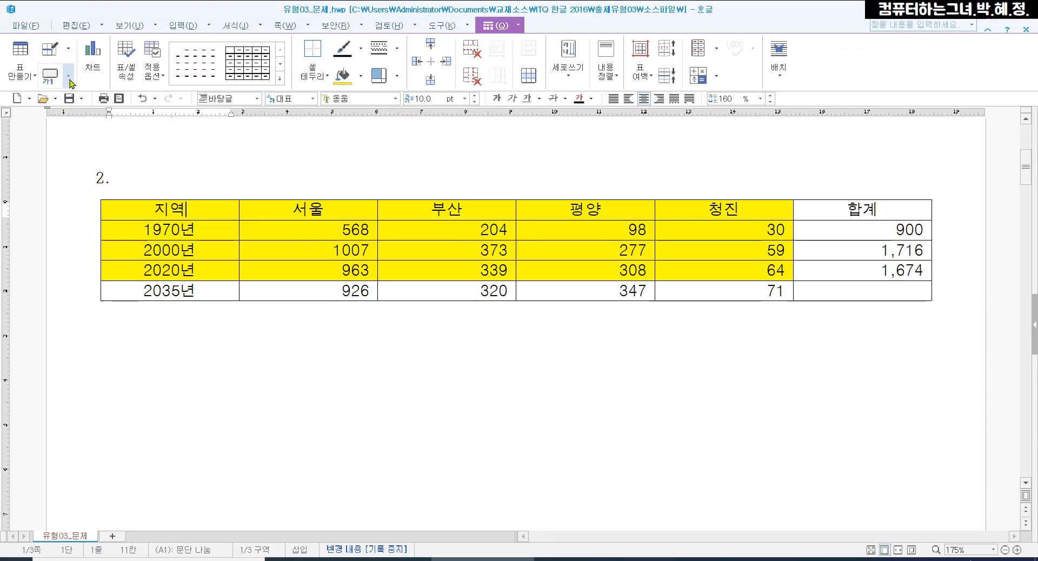
left_click(137, 152)
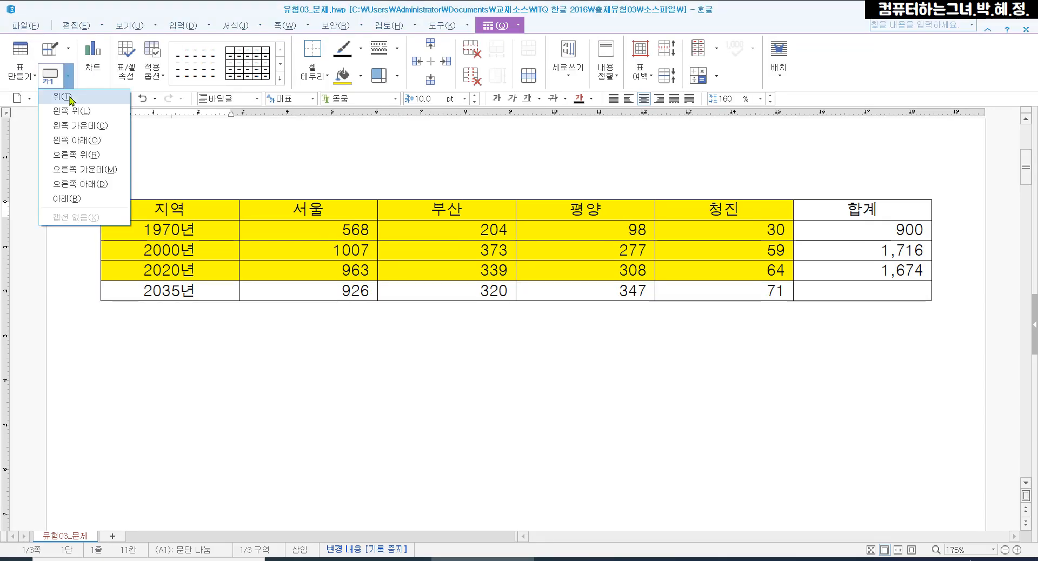
left_click(69, 97)
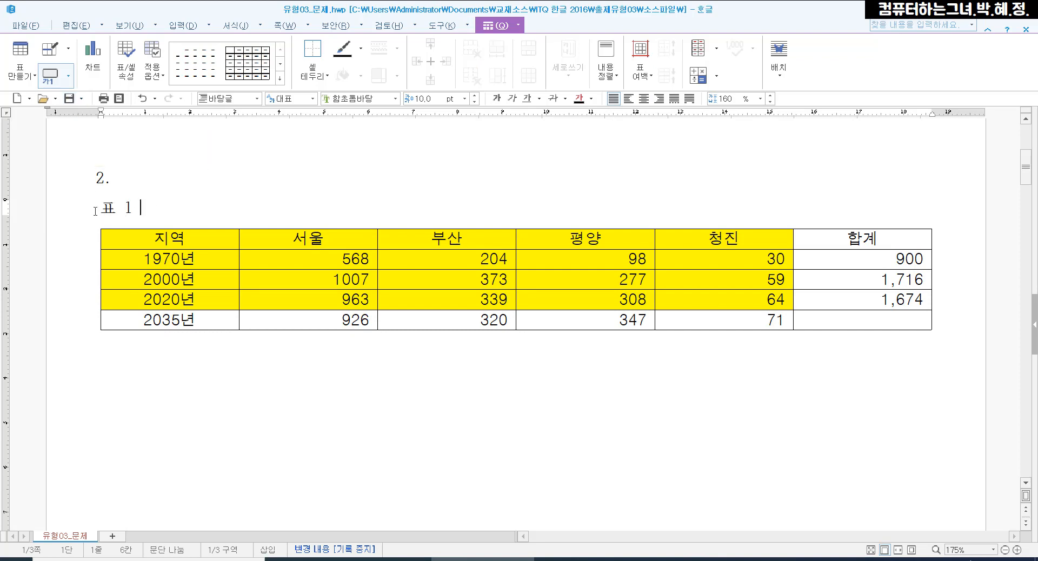
Replace the default caption text with "남북 주요도시 인구현황(단위 : 만 명)"
left_click_drag(140, 207, 90, 206)
key("F9")
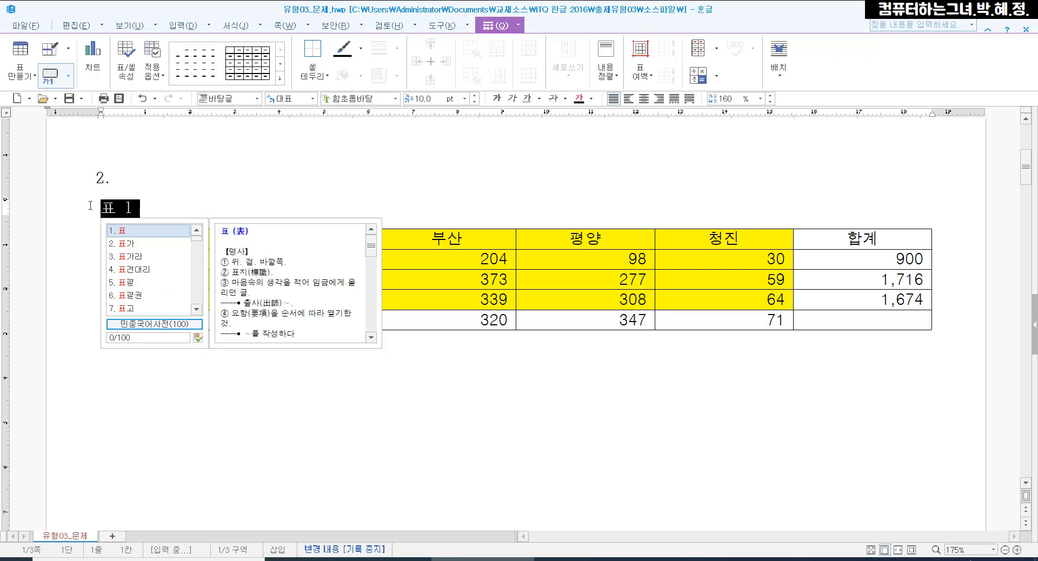
type("남북 ")
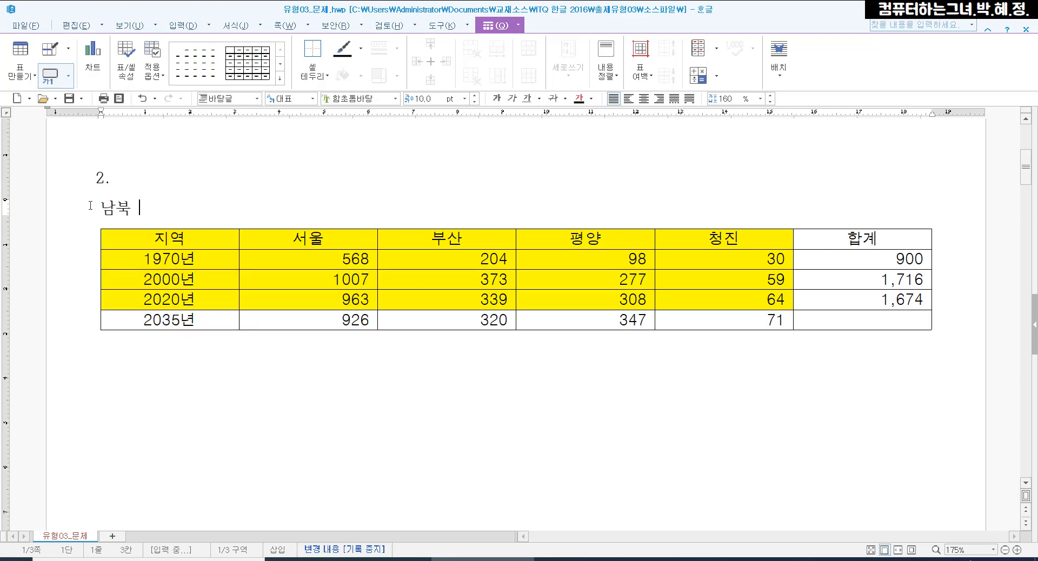
type("주요도시 인구현황")
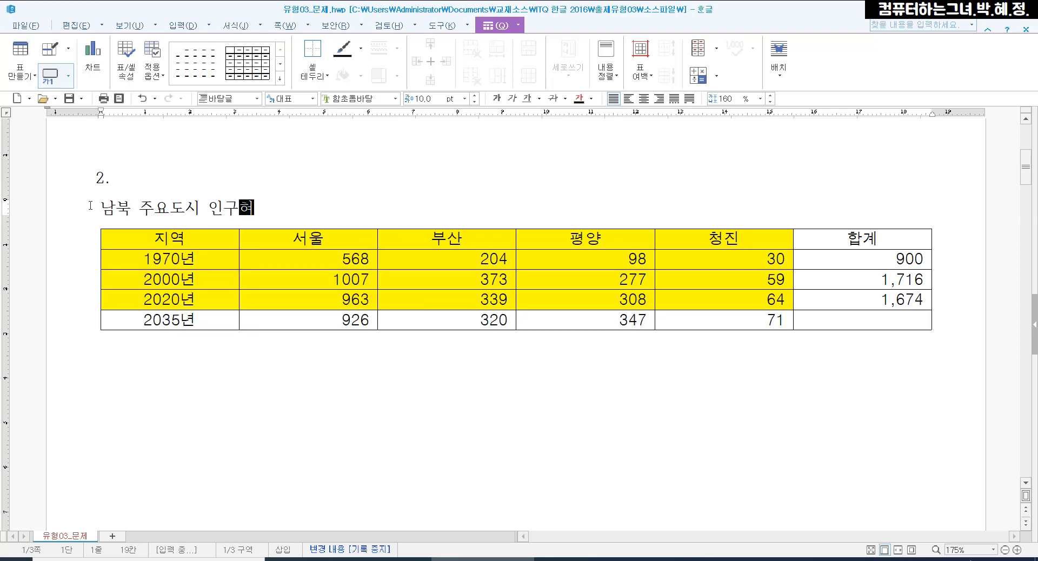
type("(단위 ")
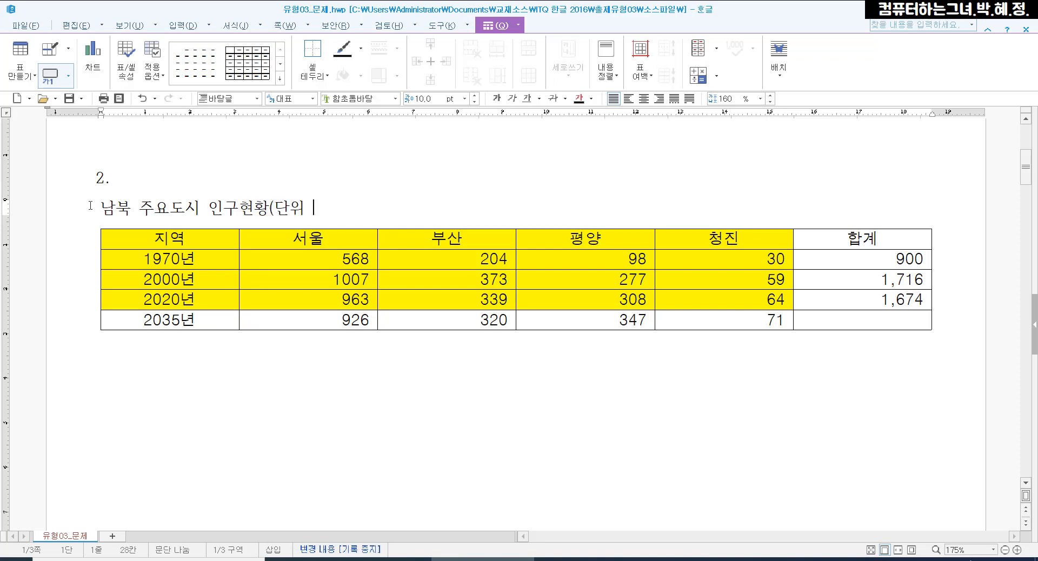
type(": ㅁㅏㄴ ")
type("명)")
Set the whole table caption in the 돋움 font and align it to the right
left_click_drag(377, 204, 93, 198)
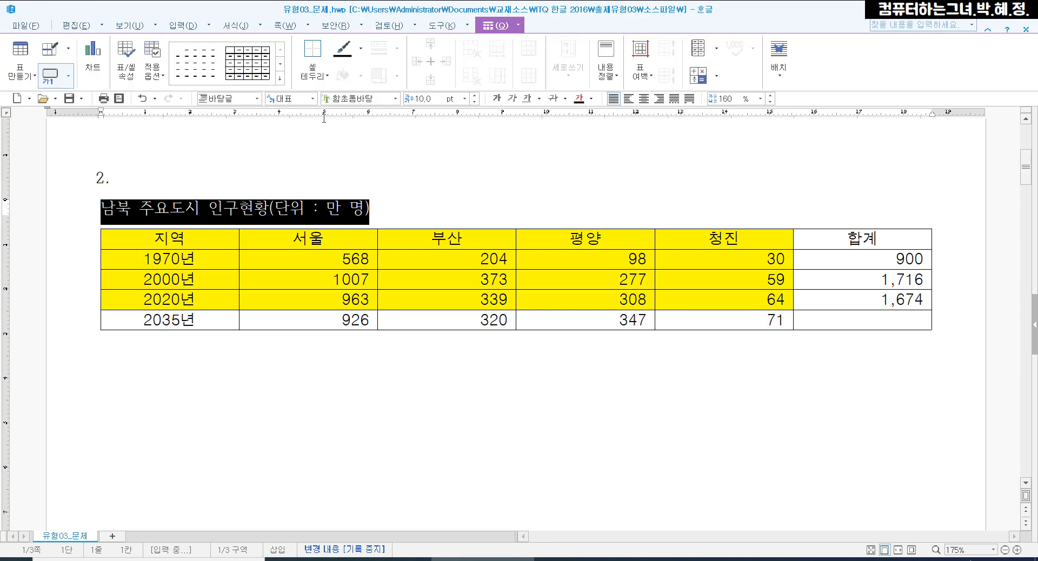
left_click(395, 98)
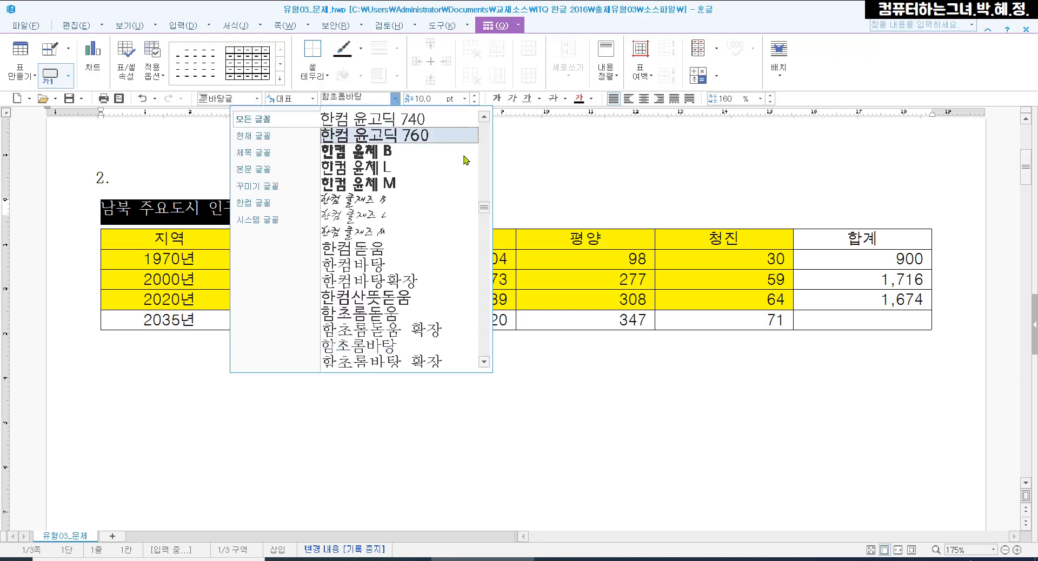
scroll(410, 140, "up", 10)
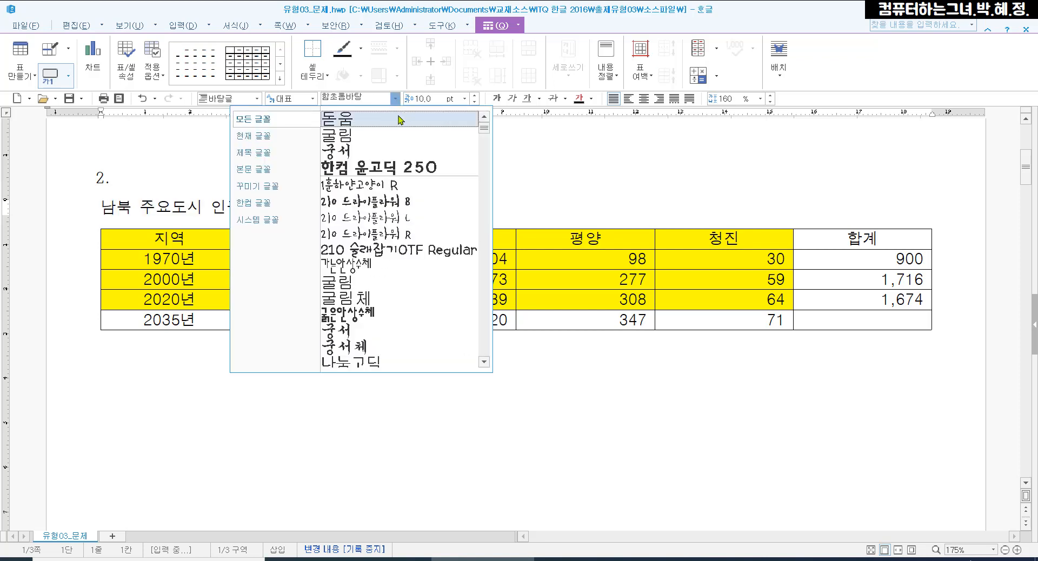
left_click(400, 119)
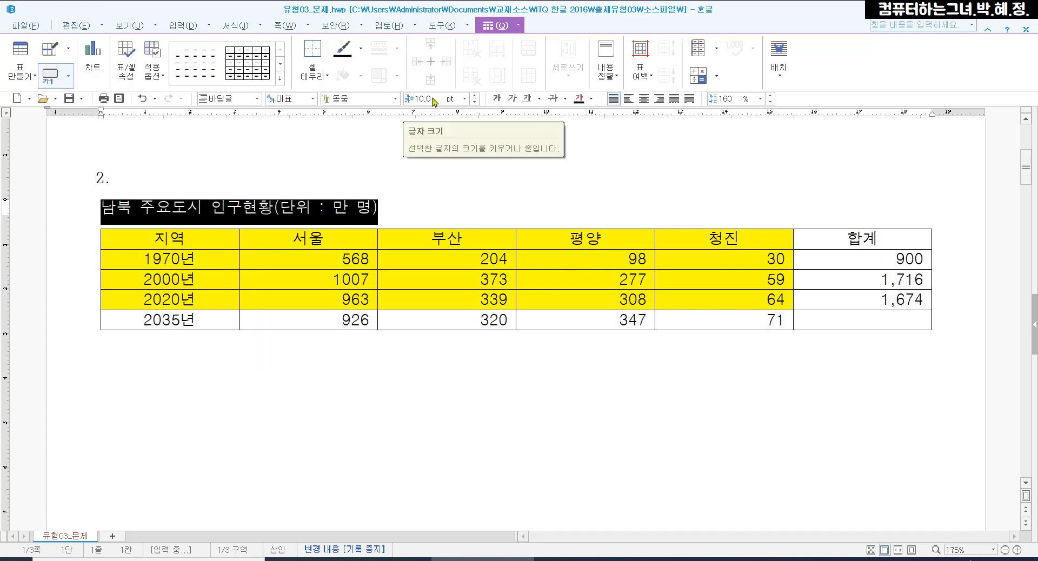
left_click(660, 99)
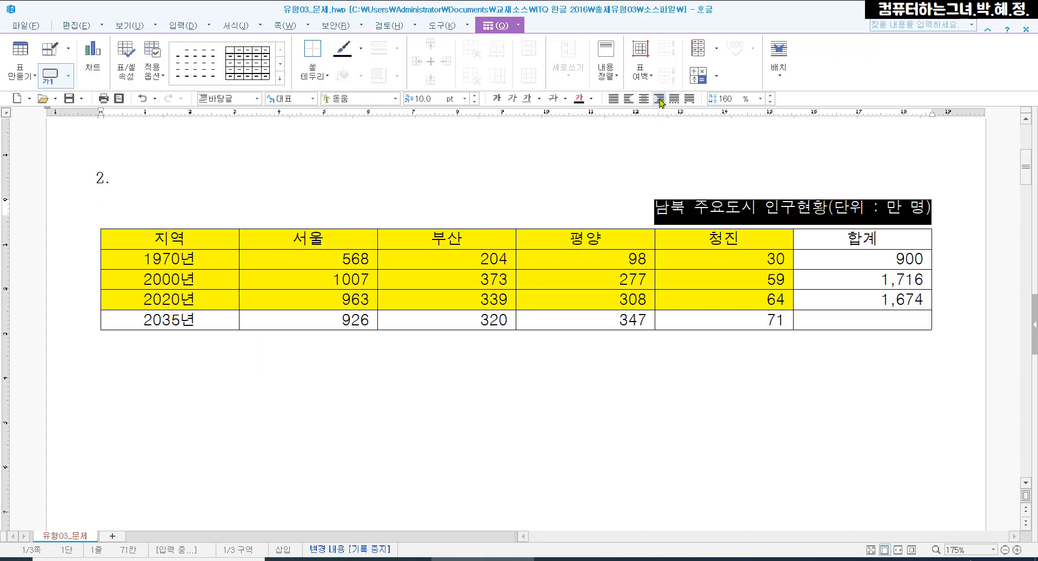
left_click(799, 369)
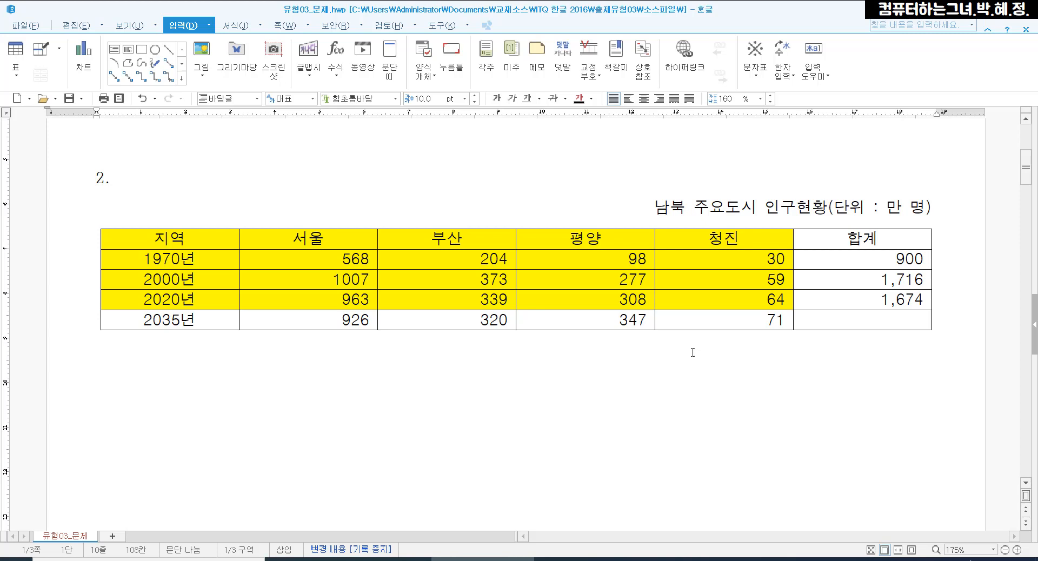
Select all cells of the population table and increase the height of its rows
left_click(192, 238)
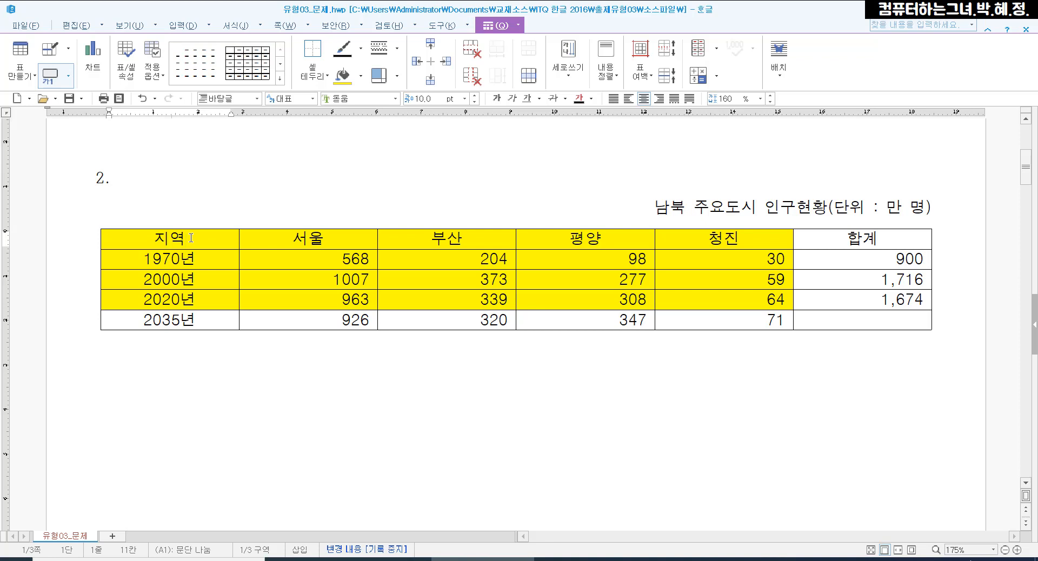
key("F5")
key("F5")
key("F5")
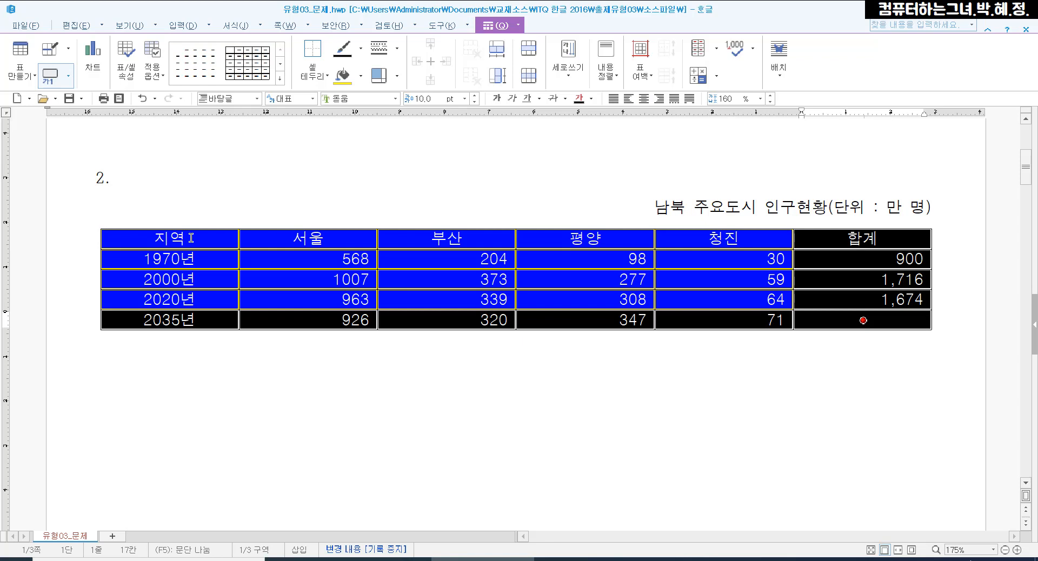
key("ctrl+Down")
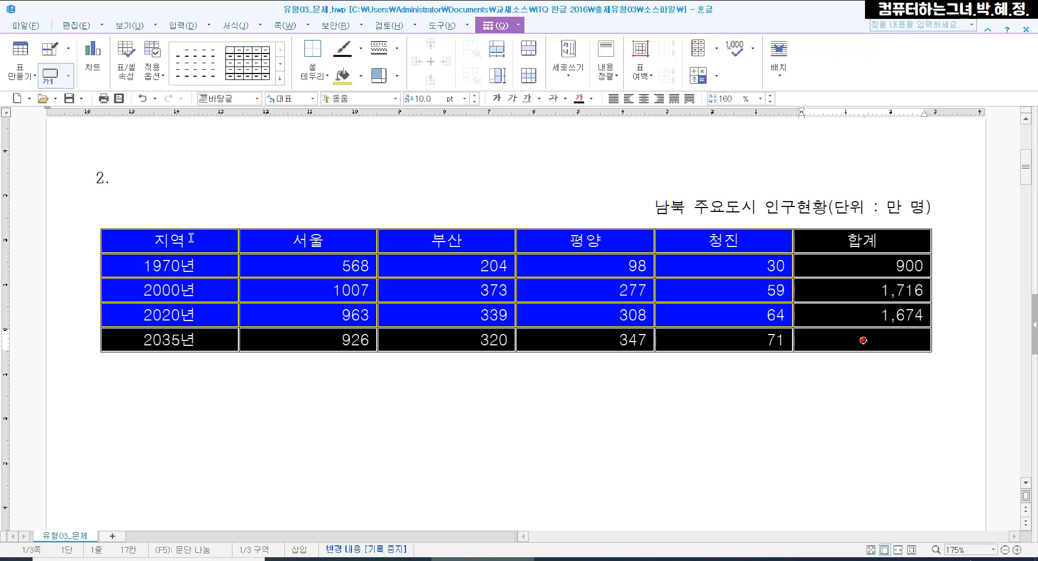
Apply a 0.5 mm double line to the outer border (바깥쪽) of the whole table
key("l")
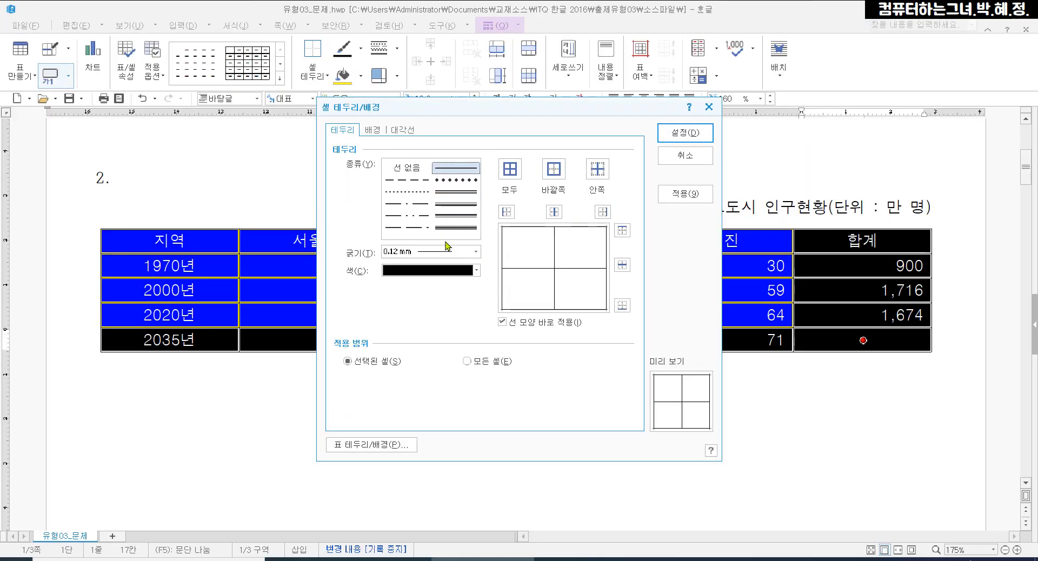
left_click(476, 236)
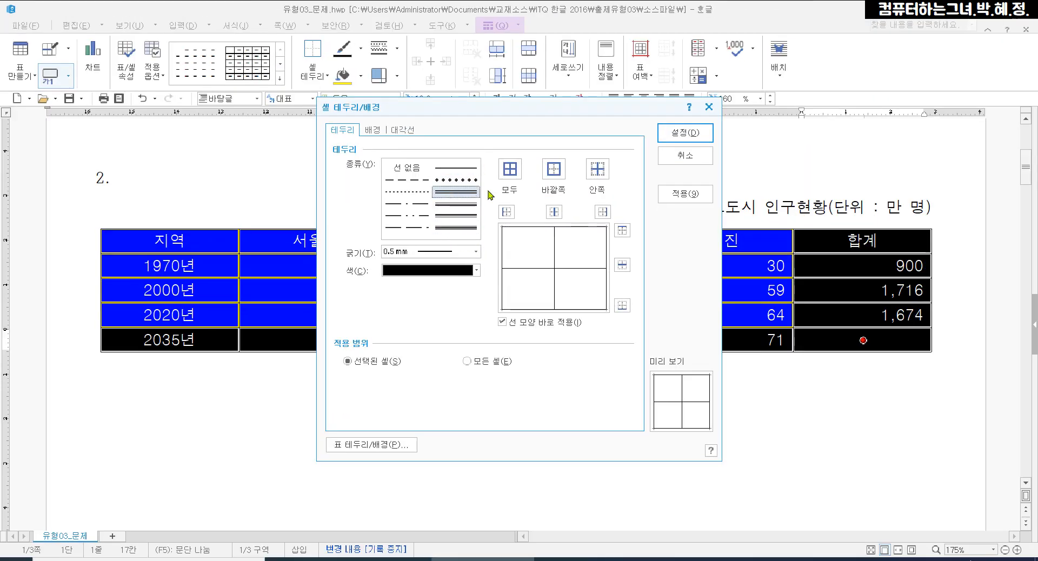
left_click(553, 171)
left_click(670, 139)
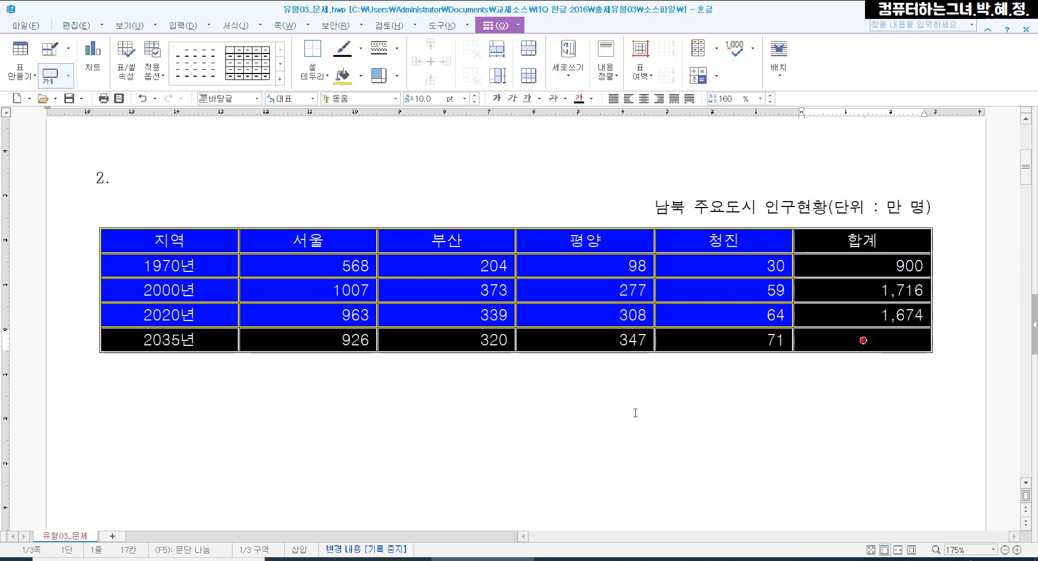
key("Escape")
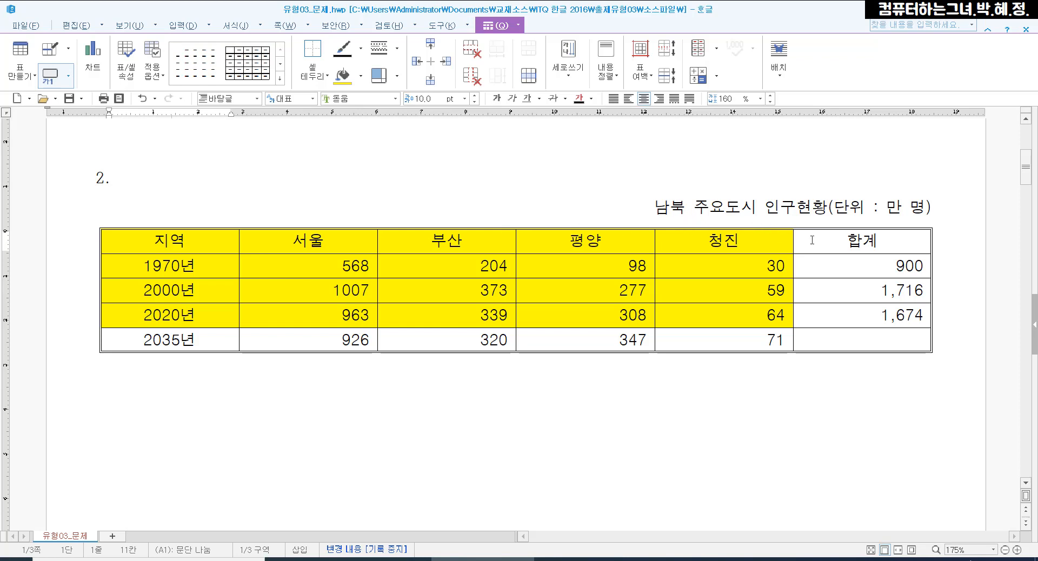
Apply a 0.5 mm double-line outer border (바깥쪽) to the heading row from 지역 to 합계
left_click(833, 240, "shift")
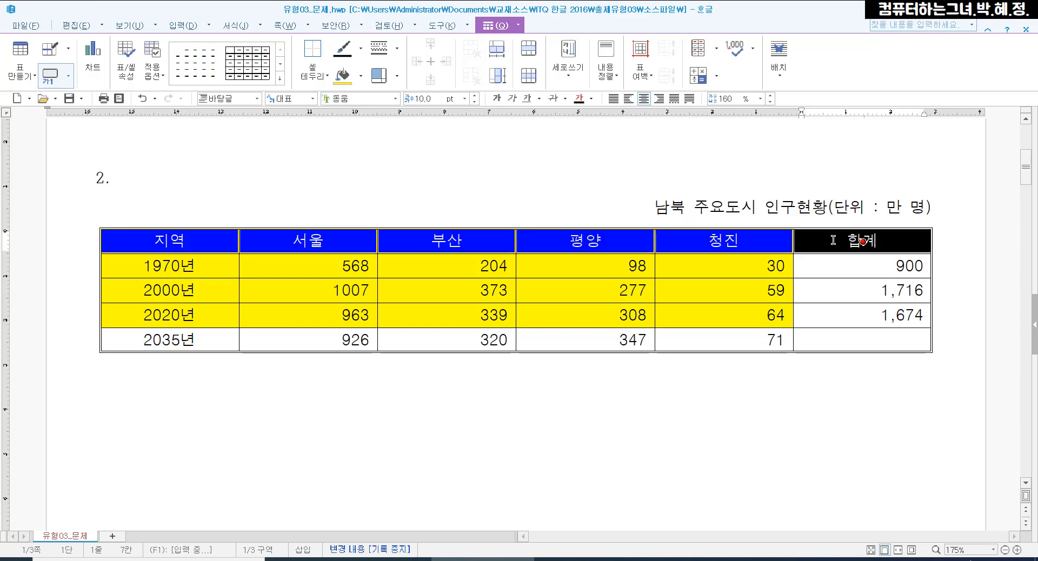
key("l")
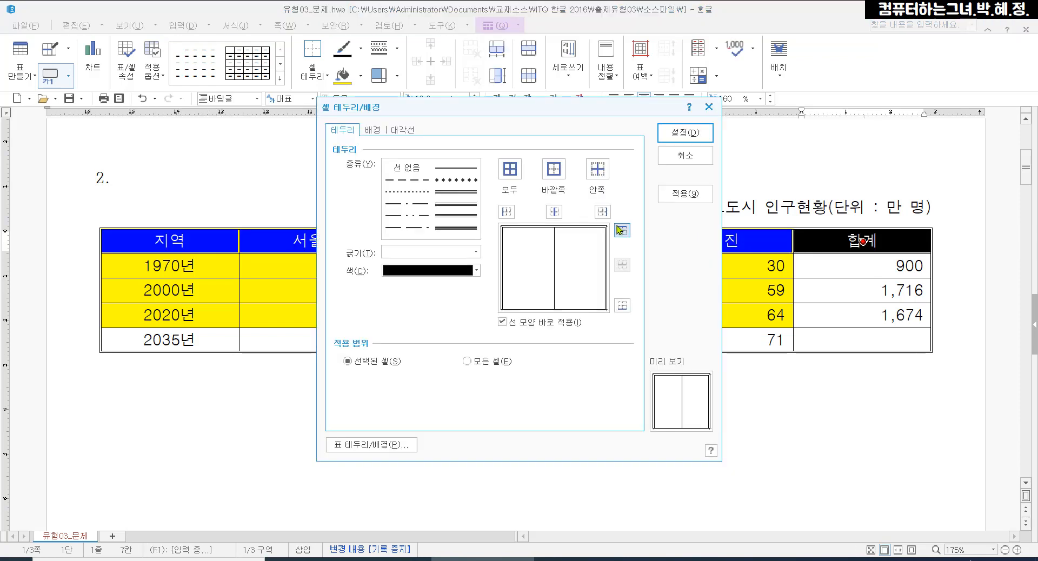
left_click(465, 192)
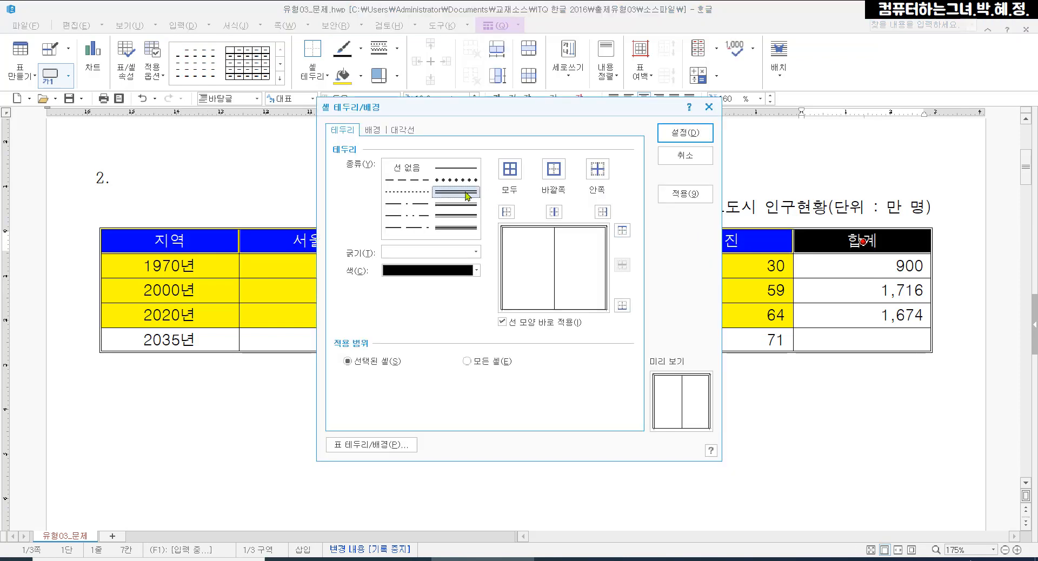
left_click(552, 170)
left_click(677, 138)
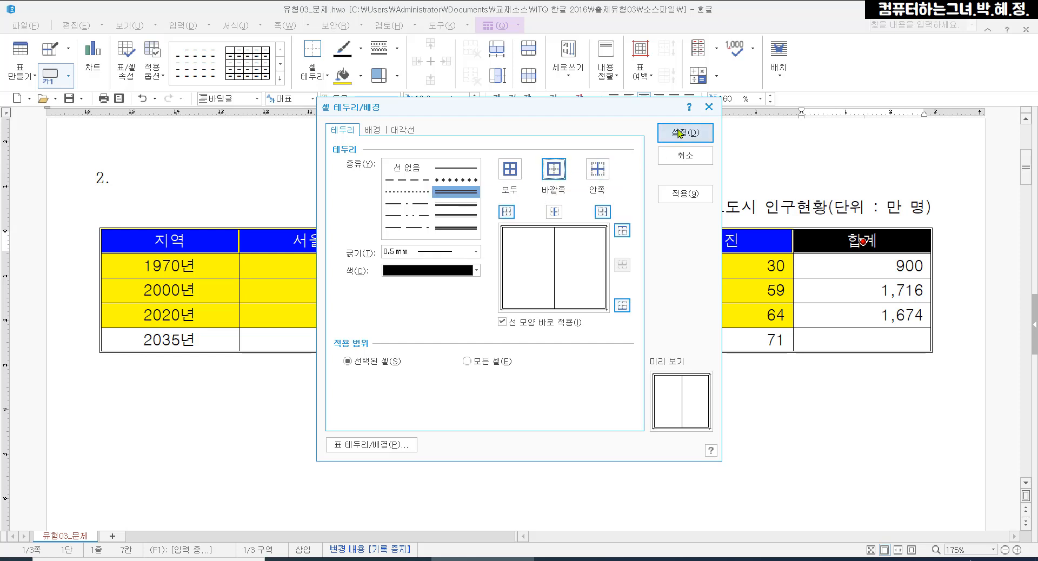
key("Escape")
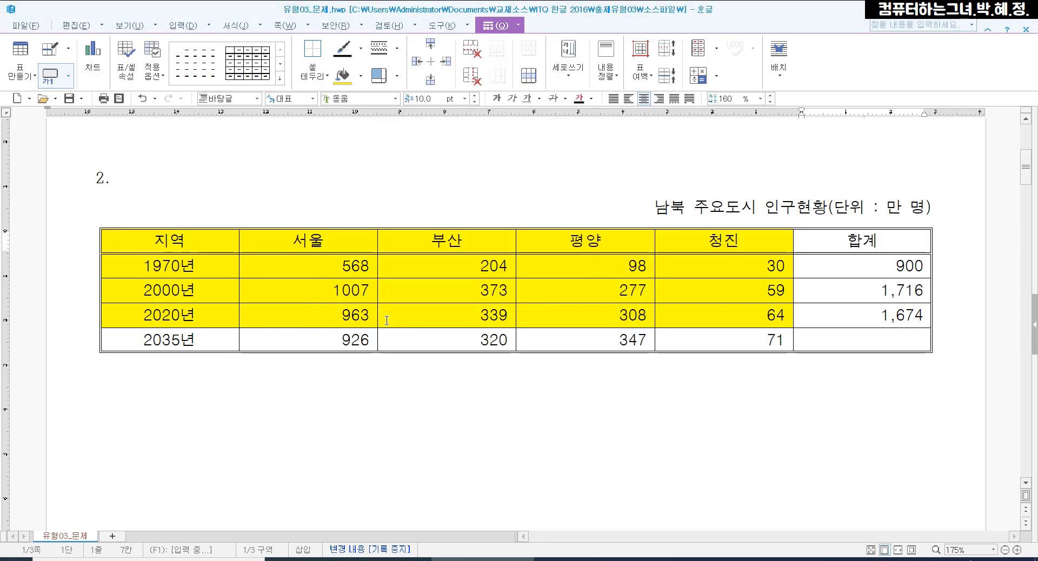
Apply a 0.5 mm double-line outer border (바깥쪽) to the first column from 지역 to 2035년
left_click(207, 238)
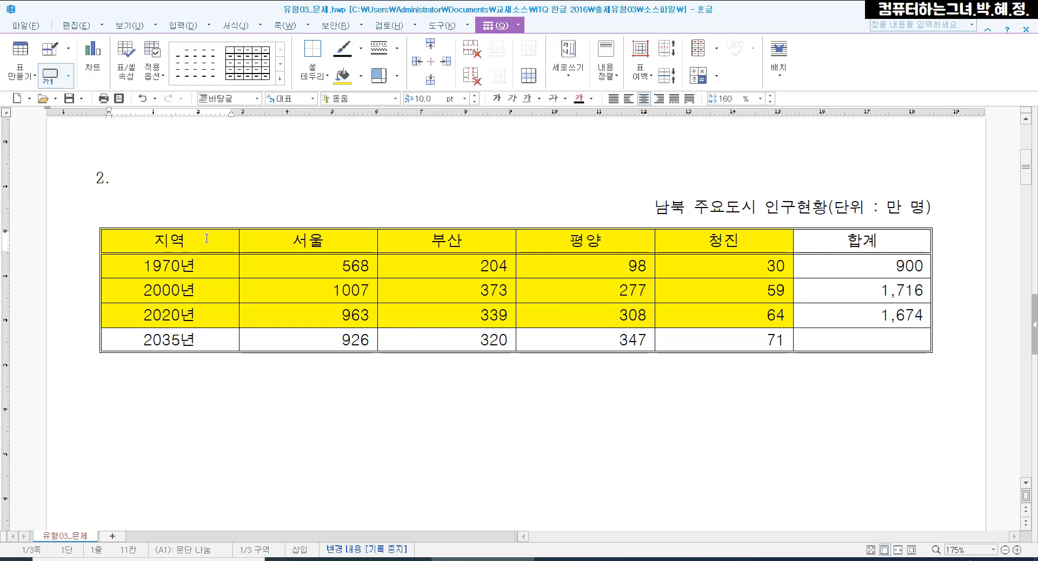
left_click(216, 341, "shift")
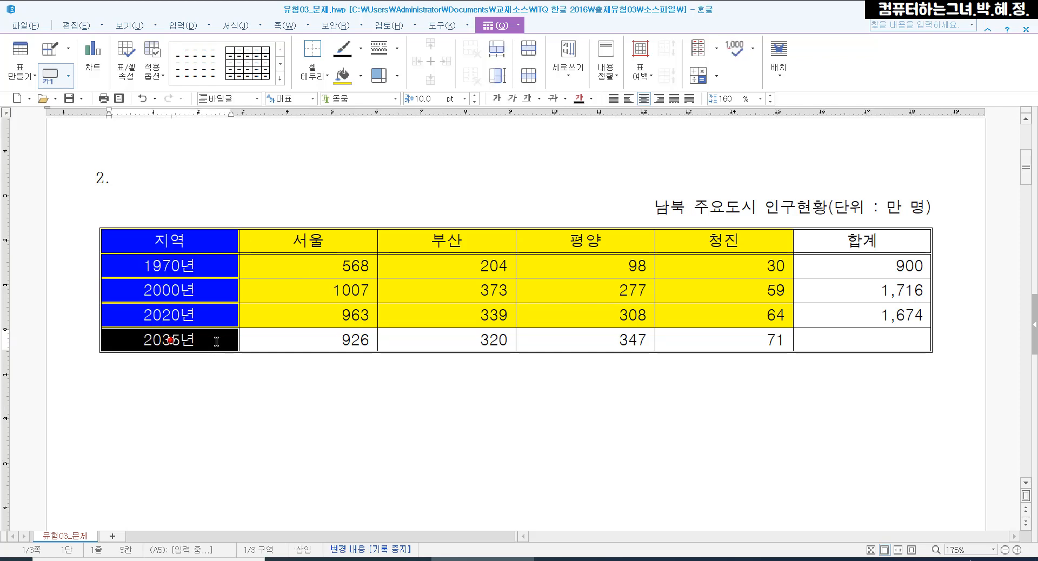
key("l")
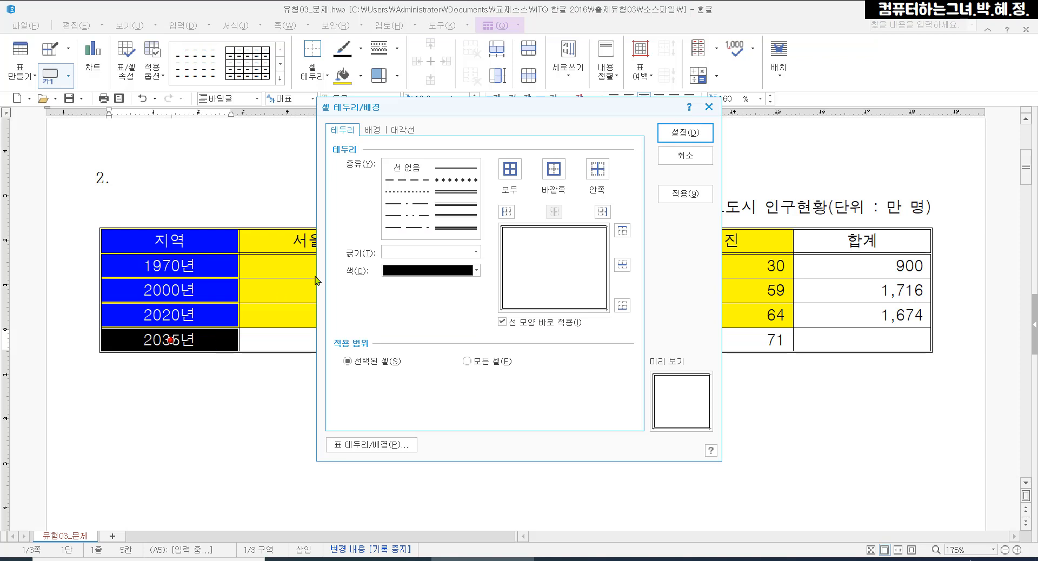
left_click(454, 204)
left_click(456, 192)
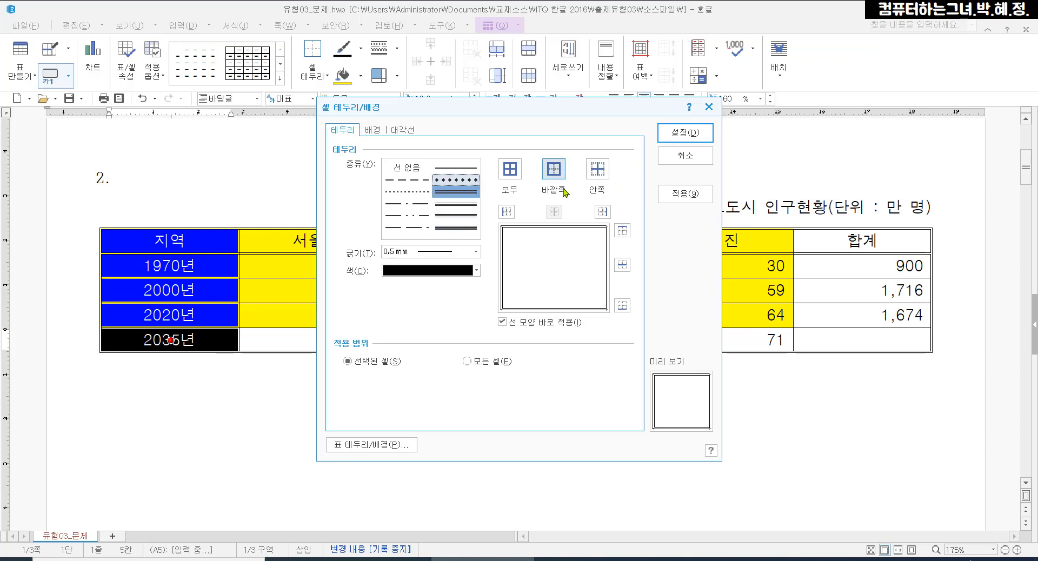
left_click(554, 172)
left_click(676, 135)
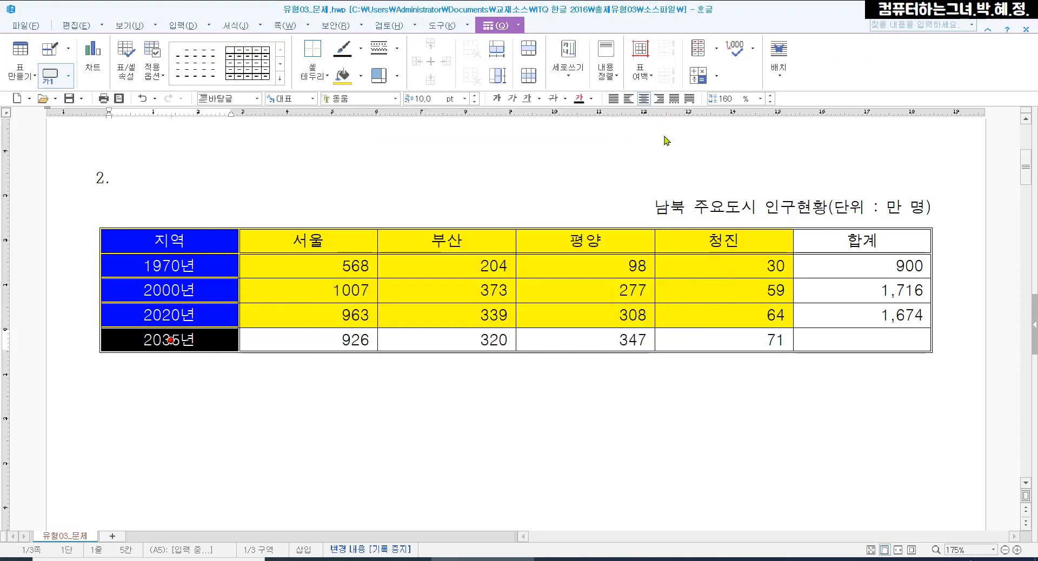
key("Escape")
Try to cross out the empty 합계 cell of the 2035년 row with both diagonals (대각선)
left_click(859, 342)
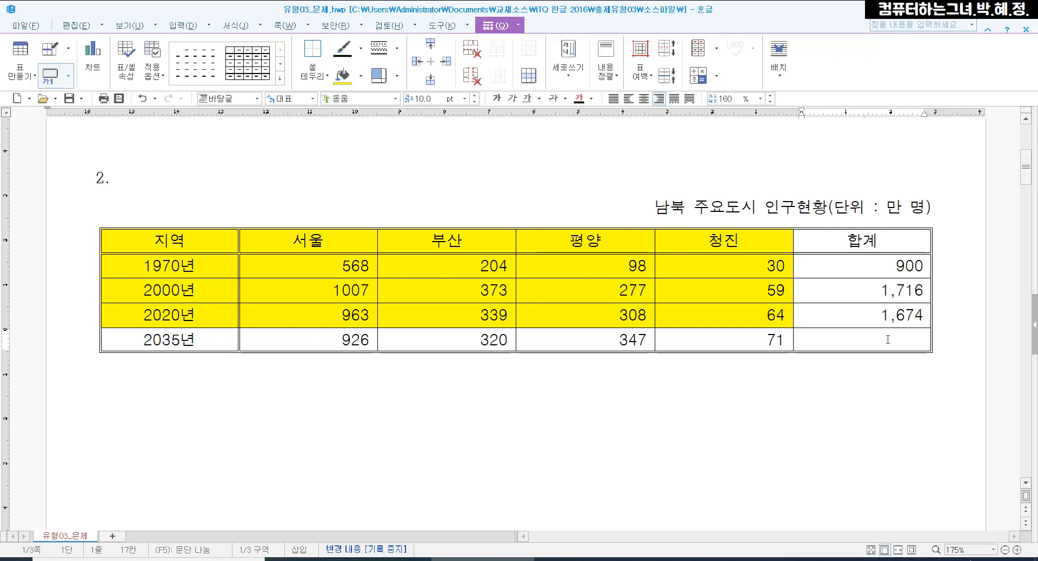
key("F5")
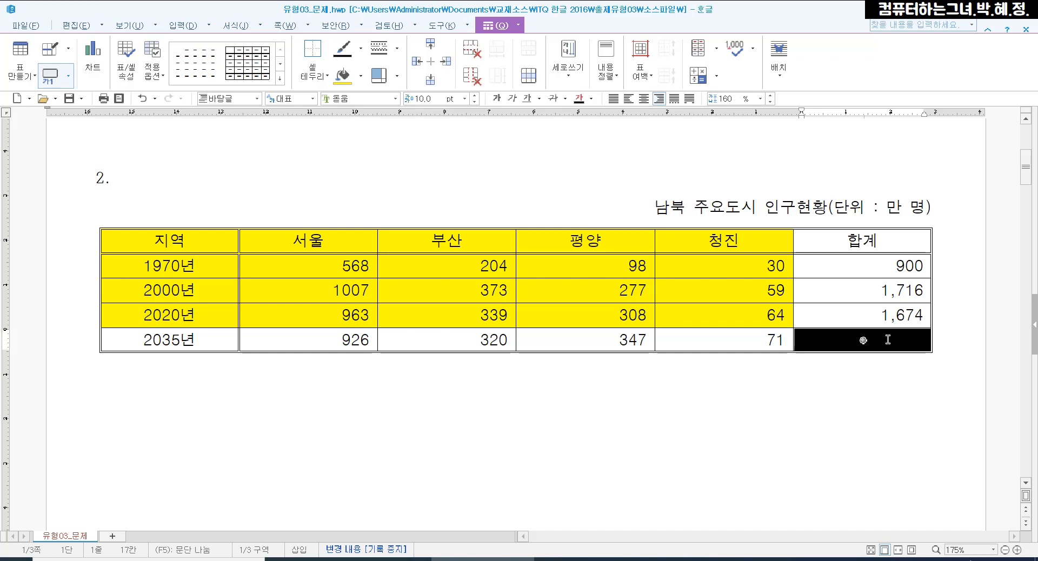
key("l")
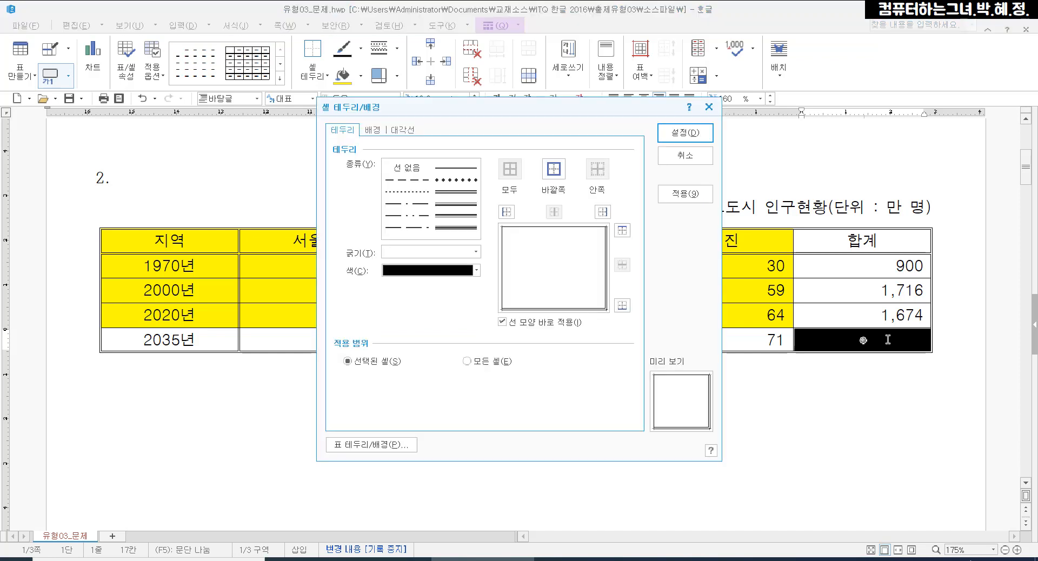
left_click(410, 191)
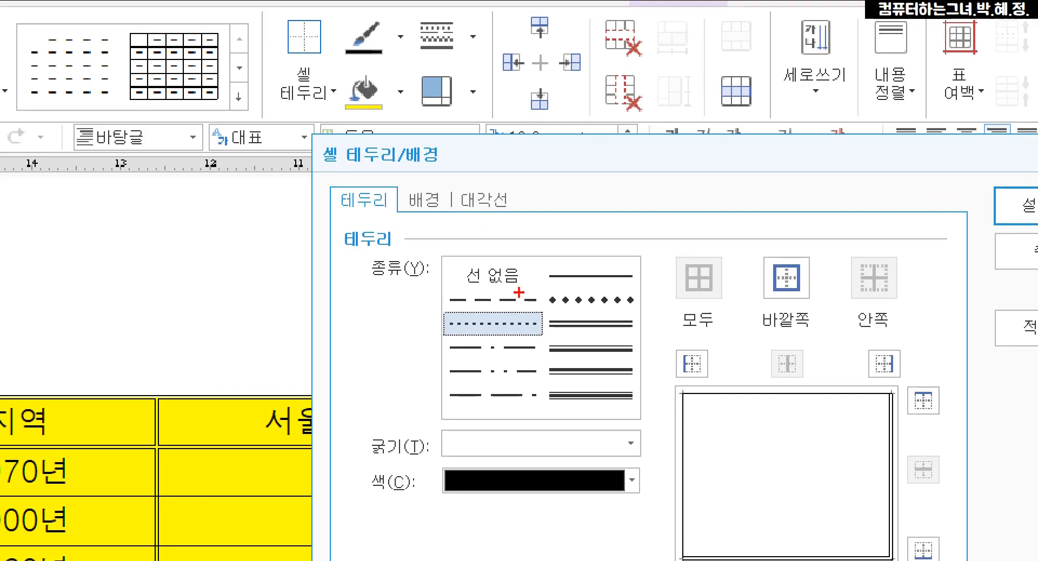
mouse_move(444, 169)
left_mouse_down()
mouse_move(460, 196)
mouse_move(529, 227)
left_mouse_up()
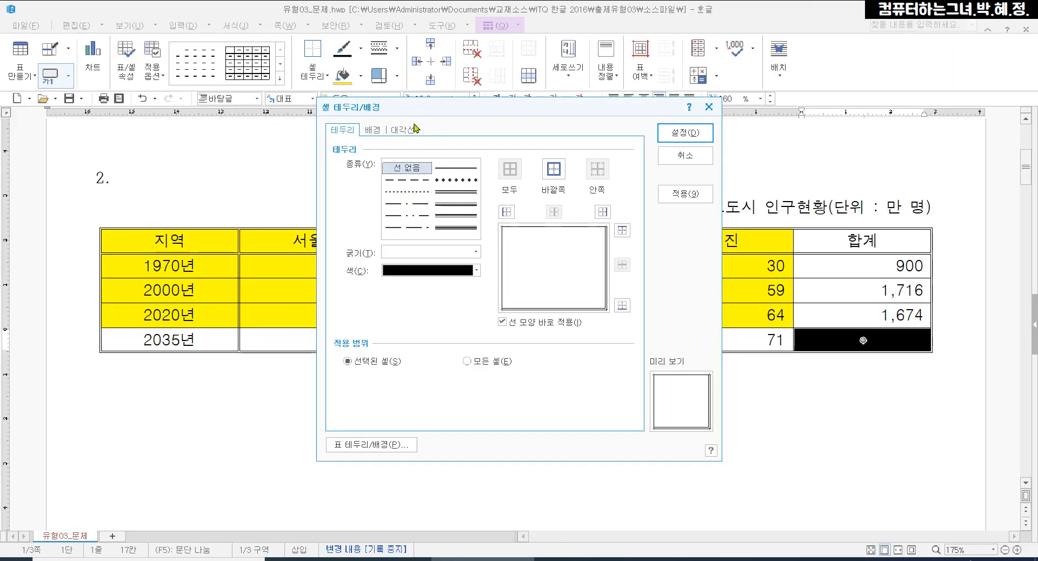
left_click(483, 200)
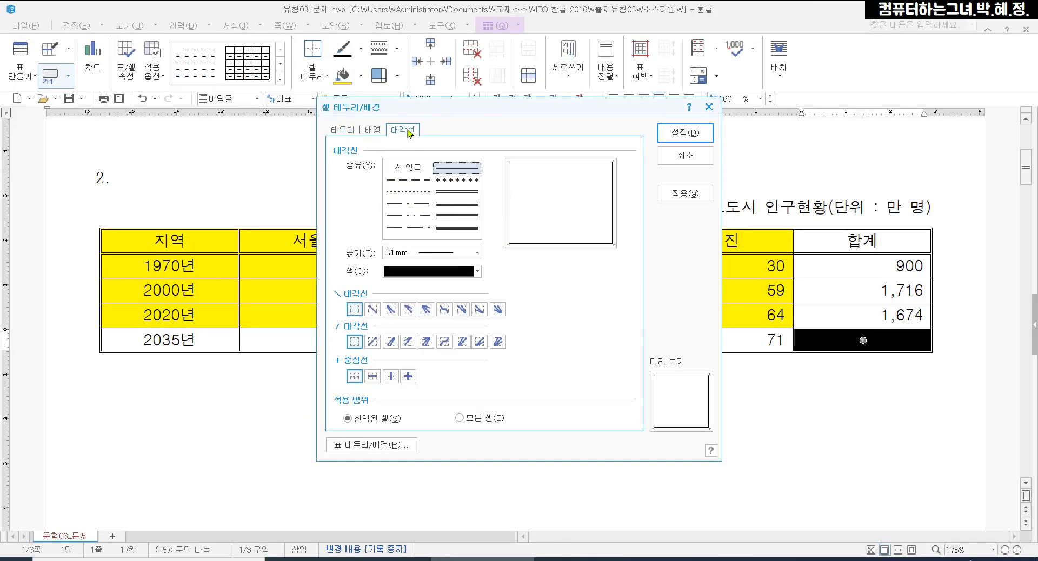
left_click(435, 231)
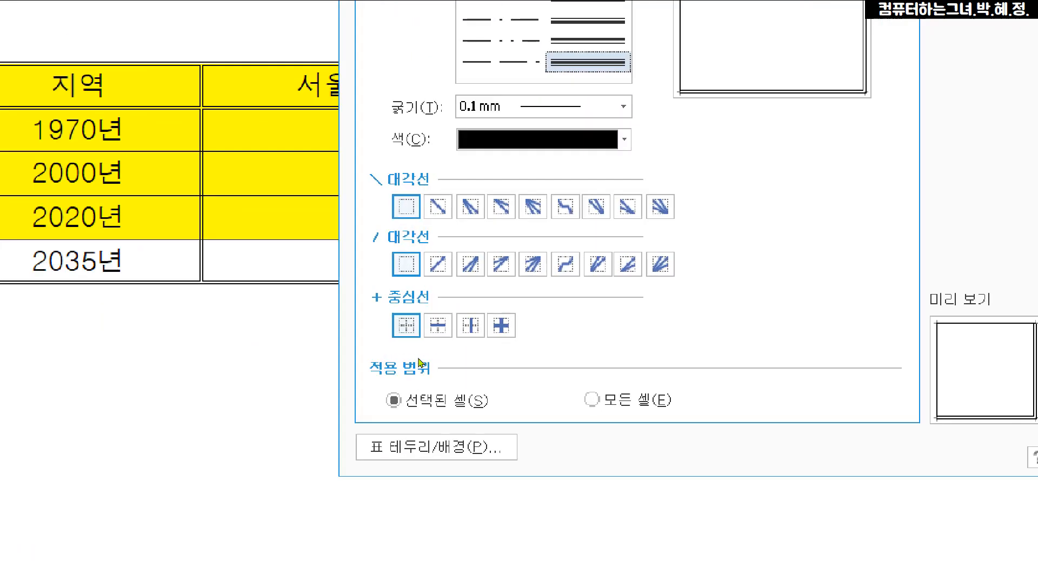
left_click_drag(400, 167, 446, 209)
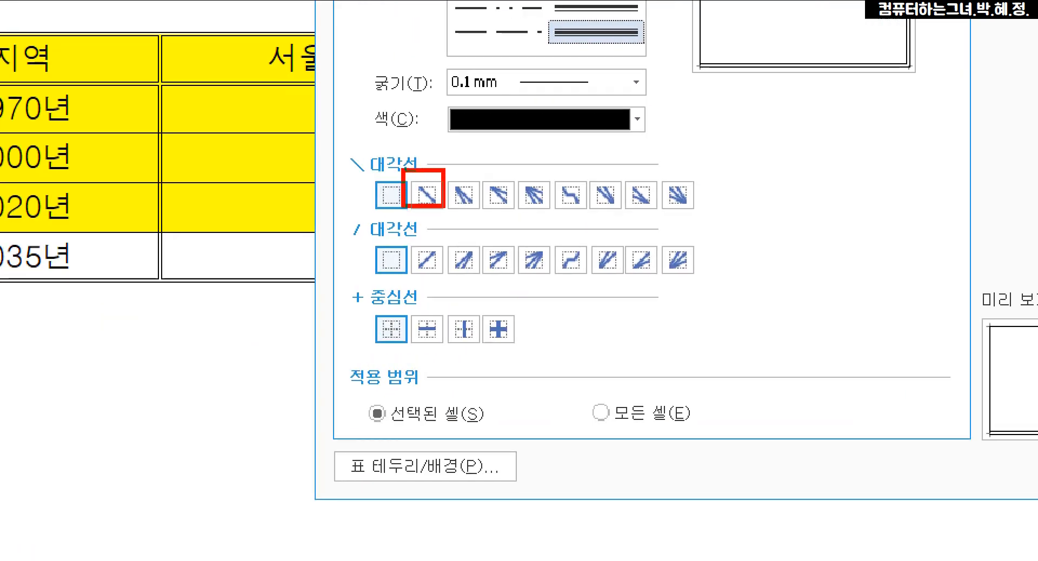
left_click_drag(405, 238, 445, 293)
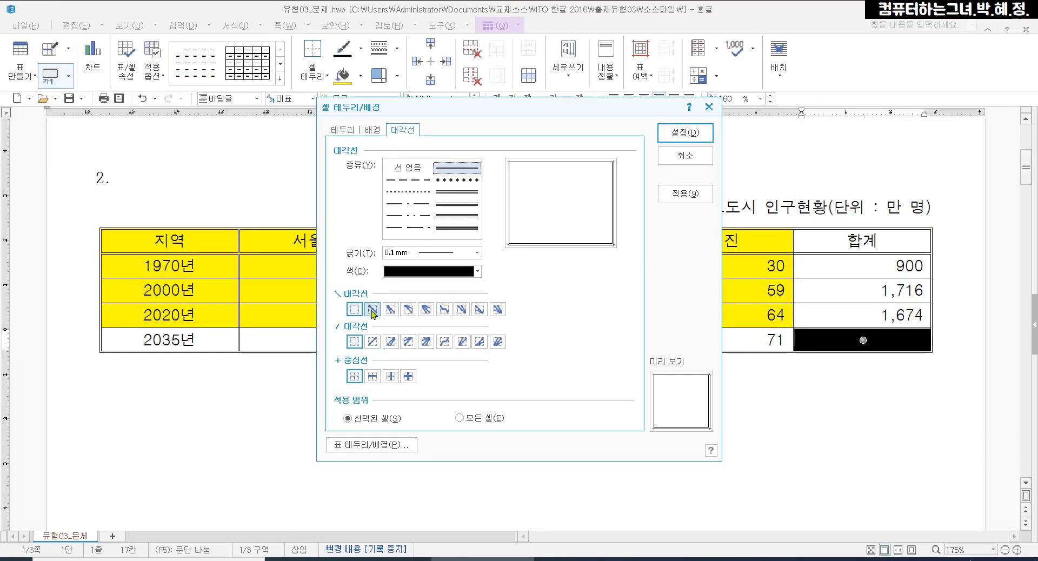
left_click(445, 214)
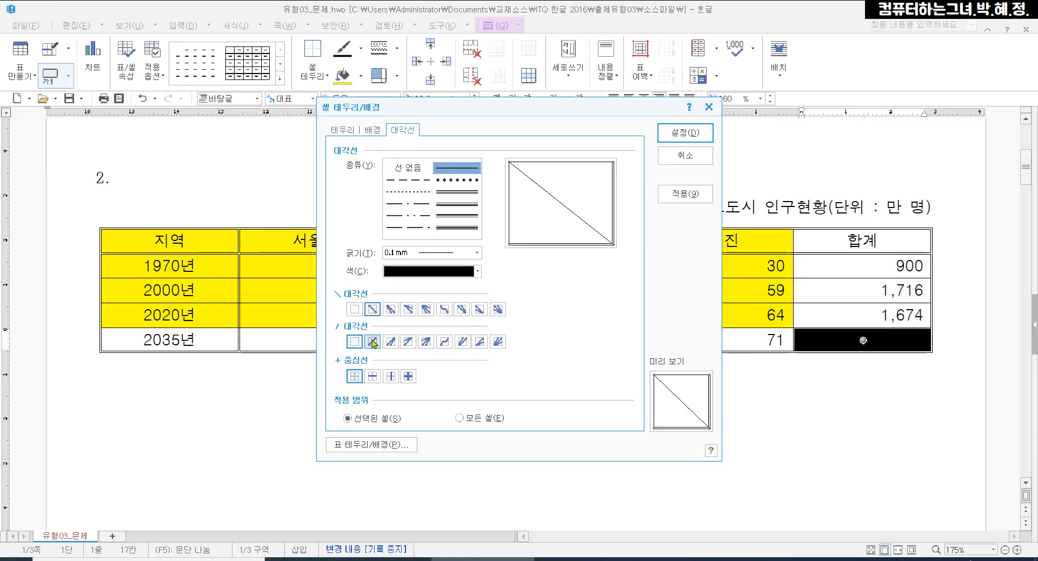
left_click(445, 266)
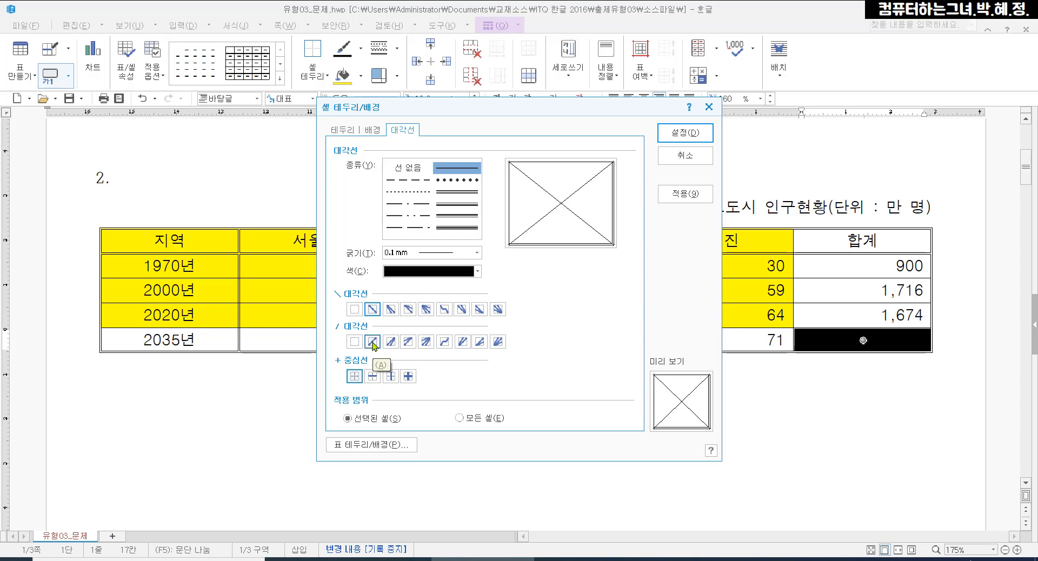
key("Return")
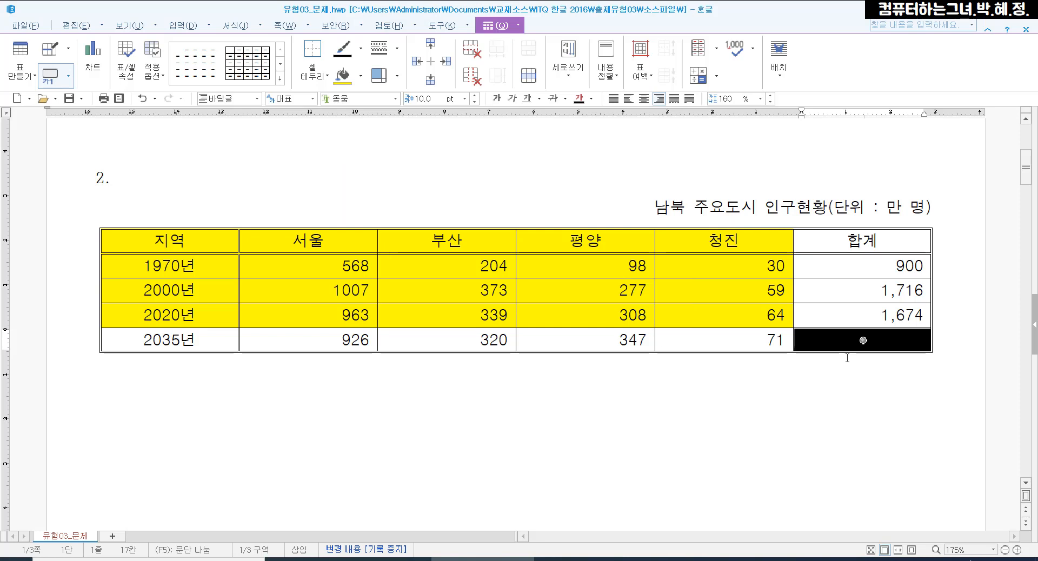
Apply solid 0.1 mm diagonal lines (대각선) in both directions, \ and /, to the selected empty cell in the 2035년 row
key("l")
left_click(403, 129)
left_click(457, 168)
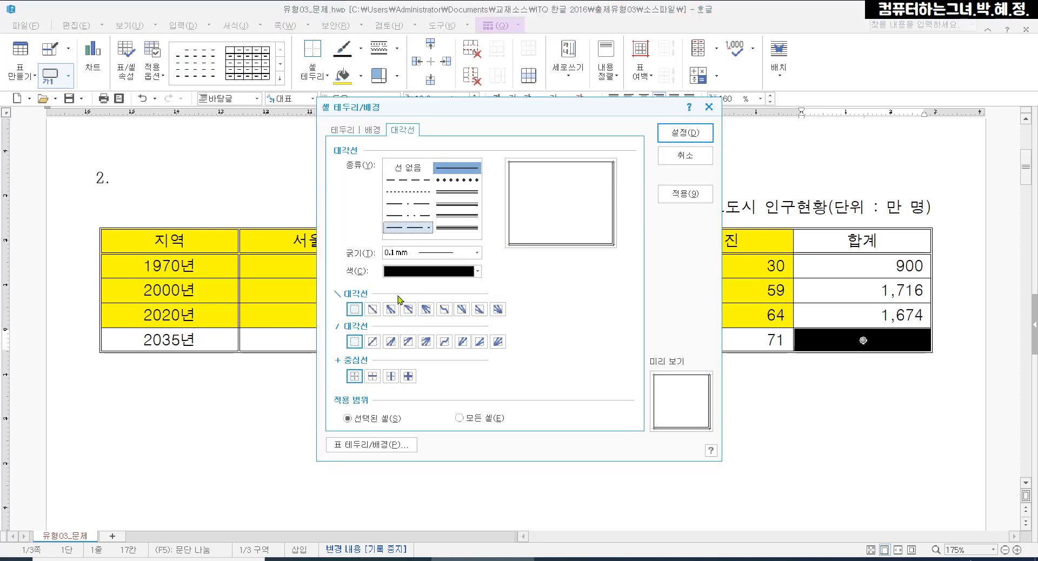
left_click(371, 309)
left_click(372, 342)
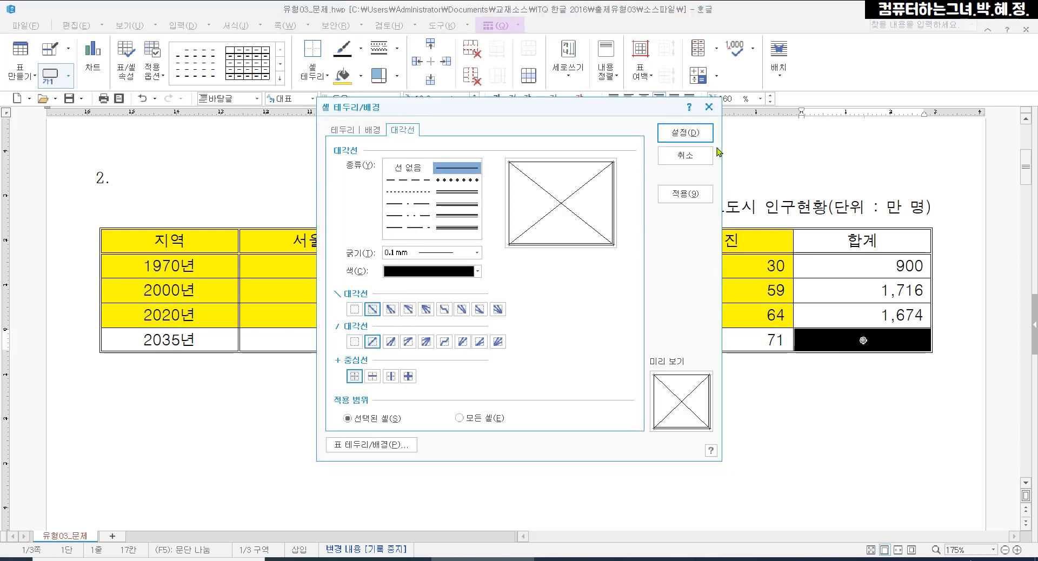
left_click(685, 132)
left_click(796, 426)
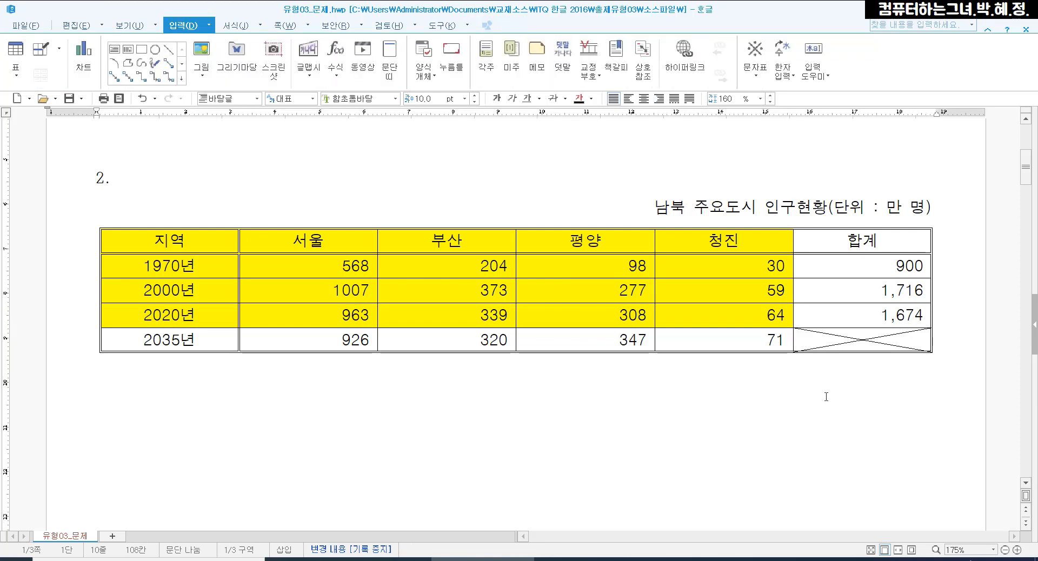